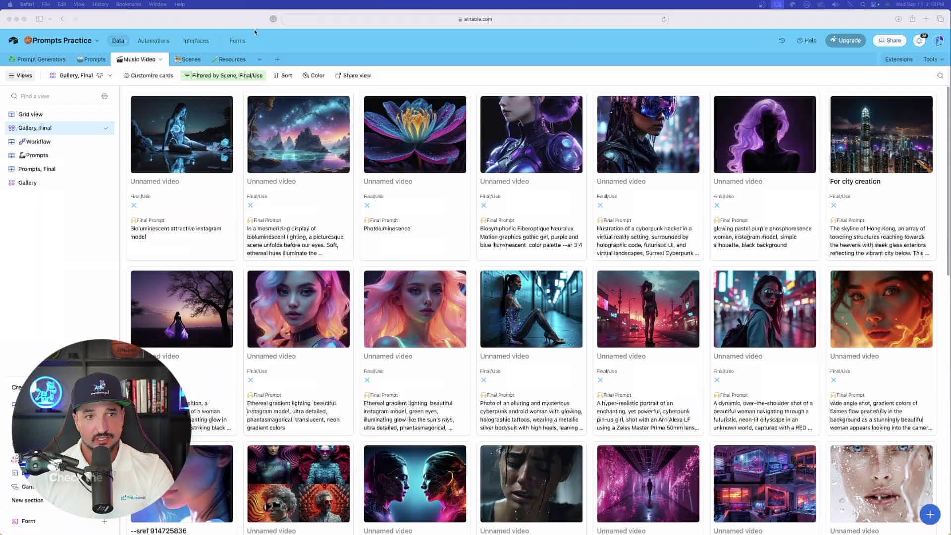
- Examine the saved images and prompts in the Music Video gallery and in the AI Art Prompts gallery
{"action": "scroll", "coordinate": [392, 173], "scroll_direction": "down", "scroll_amount": 3}
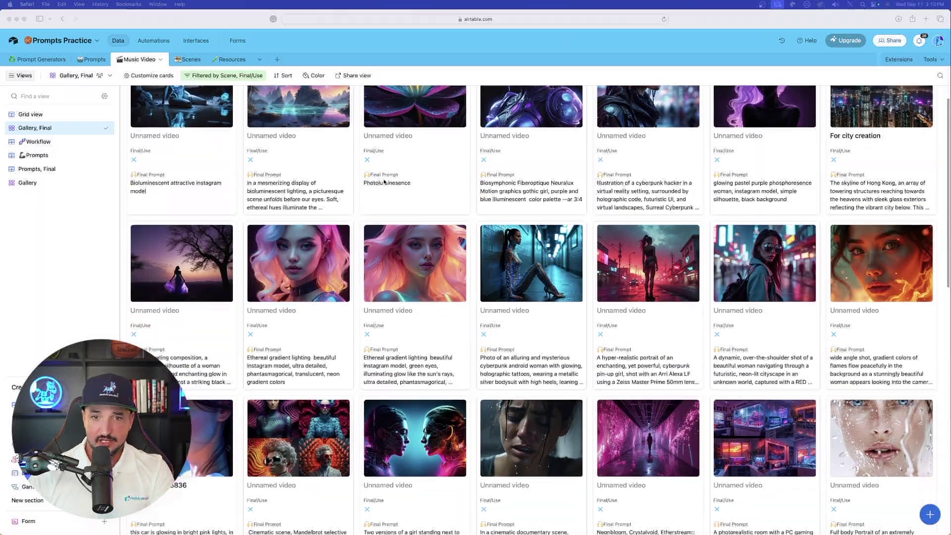
{"action": "scroll", "coordinate": [541, 157], "scroll_direction": "up", "scroll_amount": 3}
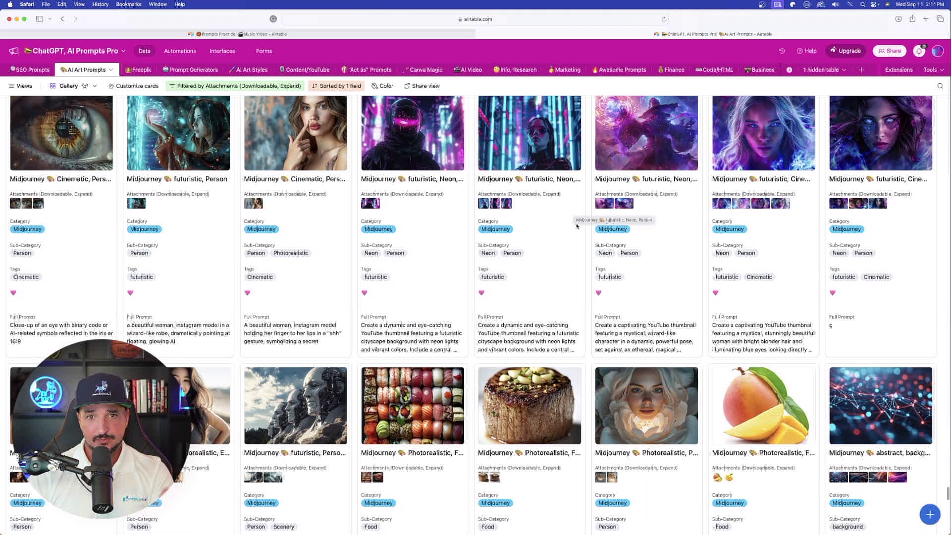
{"action": "scroll", "coordinate": [564, 222], "scroll_direction": "down", "scroll_amount": 5}
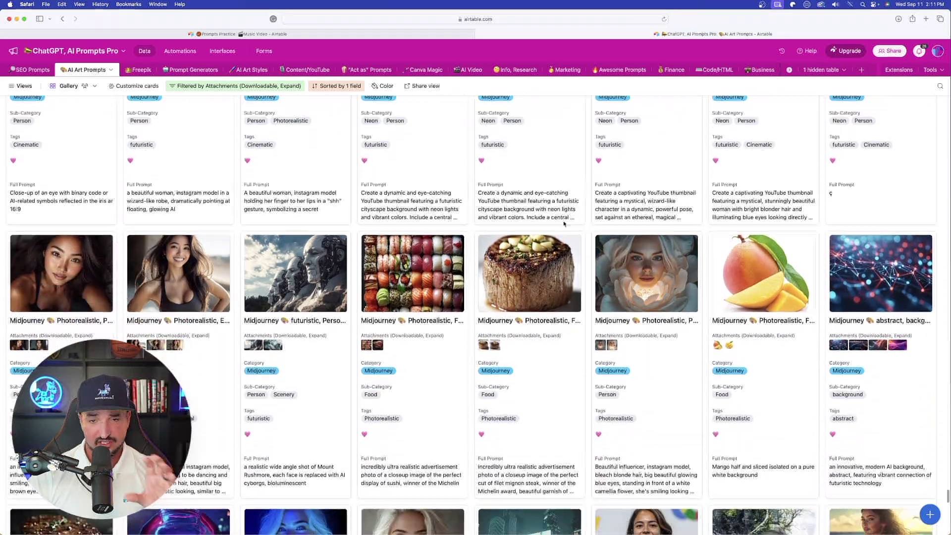
{"action": "scroll", "coordinate": [565, 223], "scroll_direction": "down", "scroll_amount": 6}
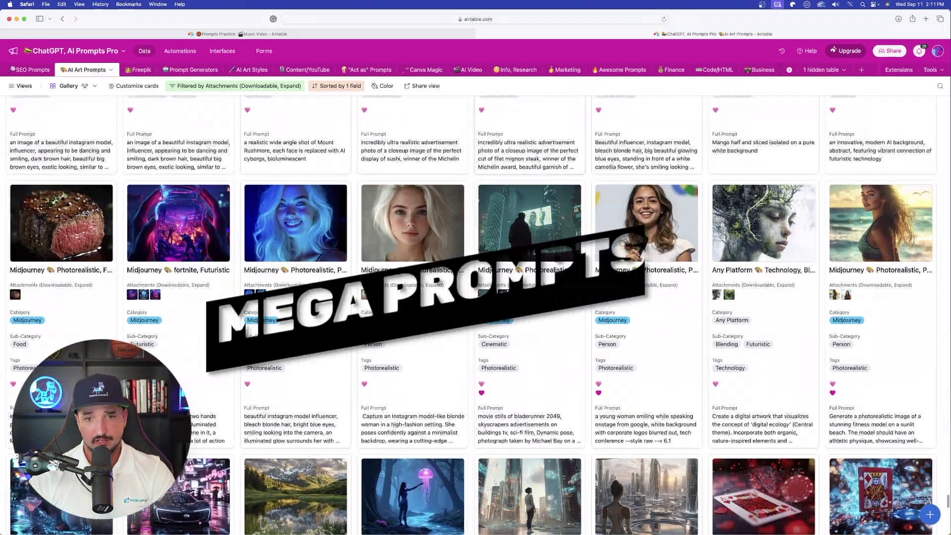
{"action": "scroll", "coordinate": [557, 270], "scroll_direction": "down", "scroll_amount": 7}
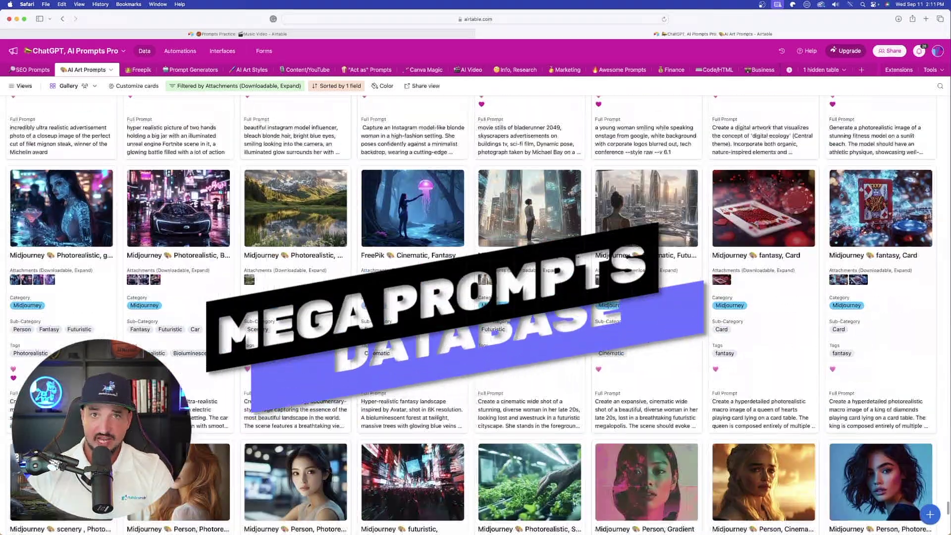
{"action": "scroll", "coordinate": [543, 261], "scroll_direction": "down", "scroll_amount": 4}
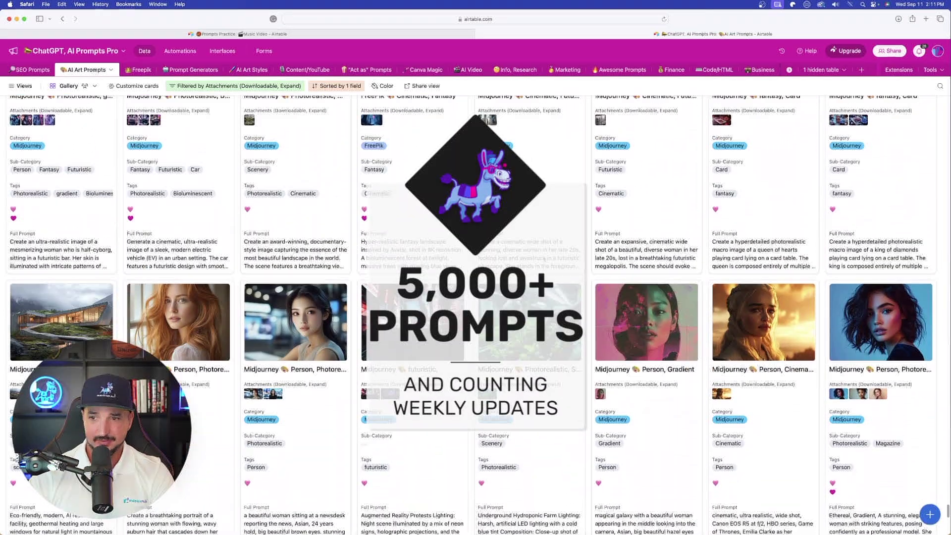
{"action": "scroll", "coordinate": [544, 259], "scroll_direction": "up", "scroll_amount": 1}
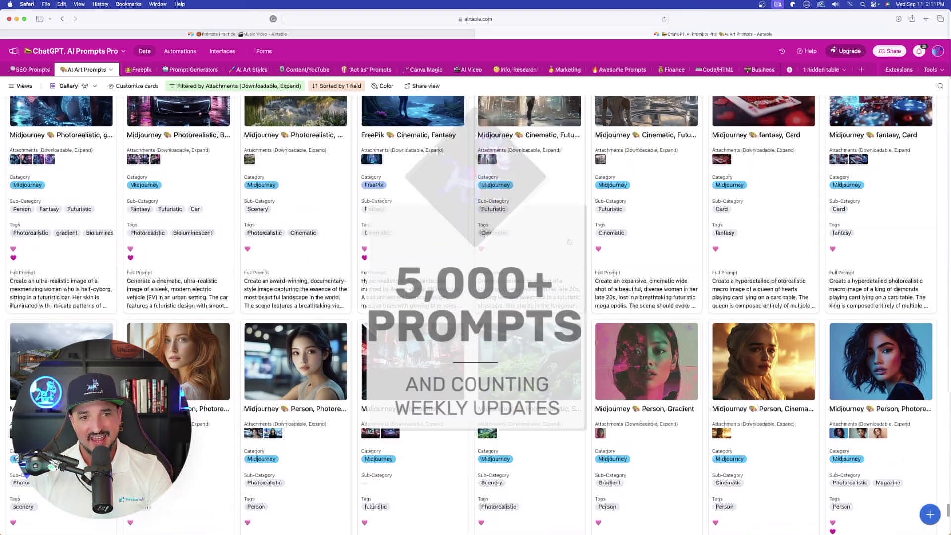
{"action": "scroll", "coordinate": [540, 233], "scroll_direction": "up", "scroll_amount": 4}
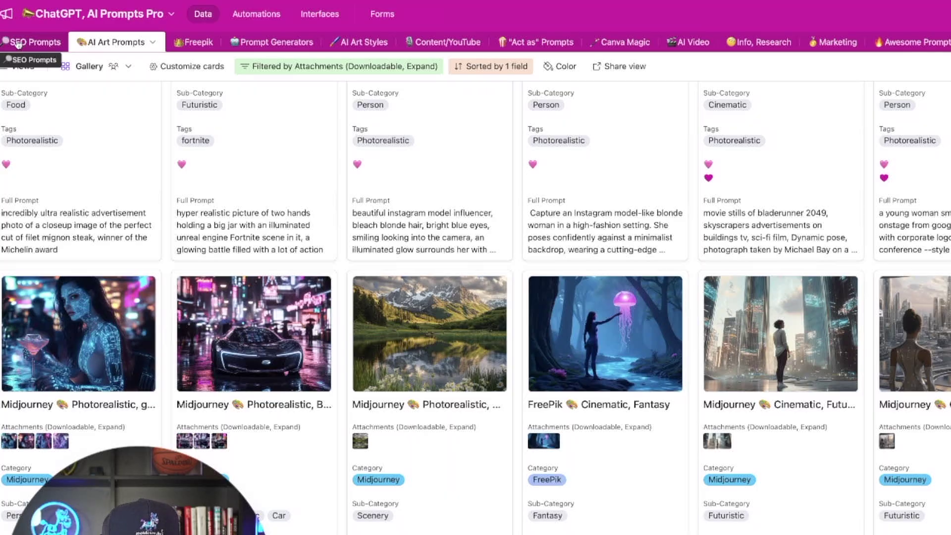
{"action": "scroll", "coordinate": [388, 264], "scroll_direction": "up", "scroll_amount": 3}
{"action": "scroll", "coordinate": [389, 264], "scroll_direction": "up", "scroll_amount": 3}
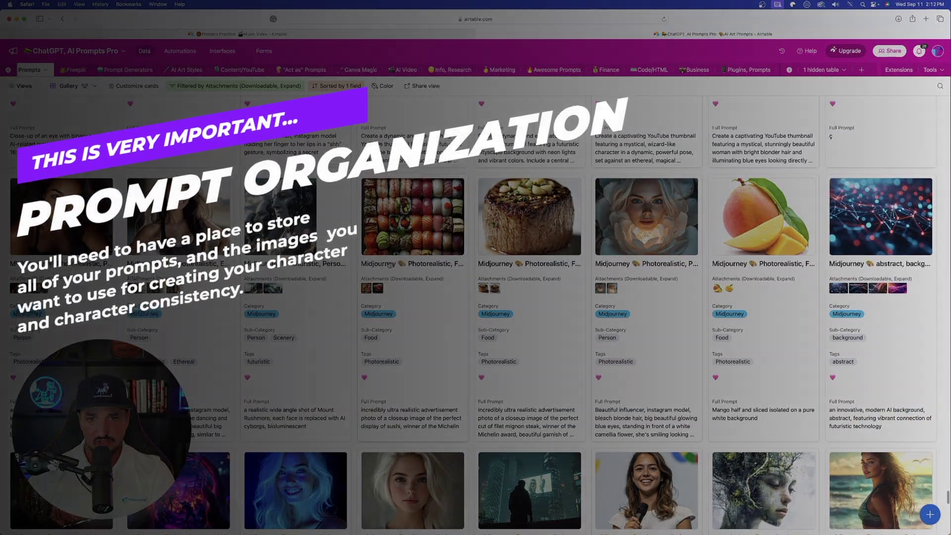
{"action": "scroll", "coordinate": [390, 266], "scroll_direction": "down", "scroll_amount": 5}
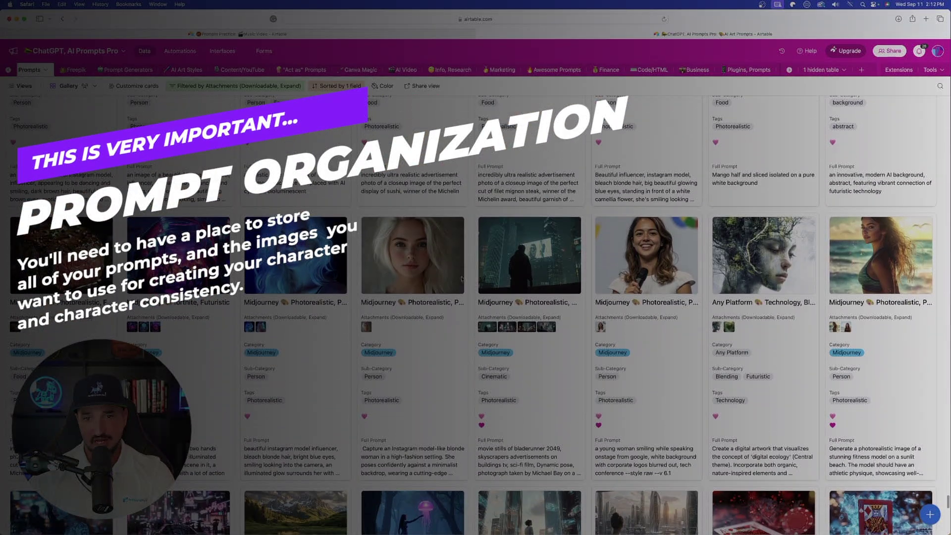
- Switch to the Prompts Practice base and look over its Music Video gallery of final images and prompts
{"action": "left_click", "coordinate": [219, 35]}
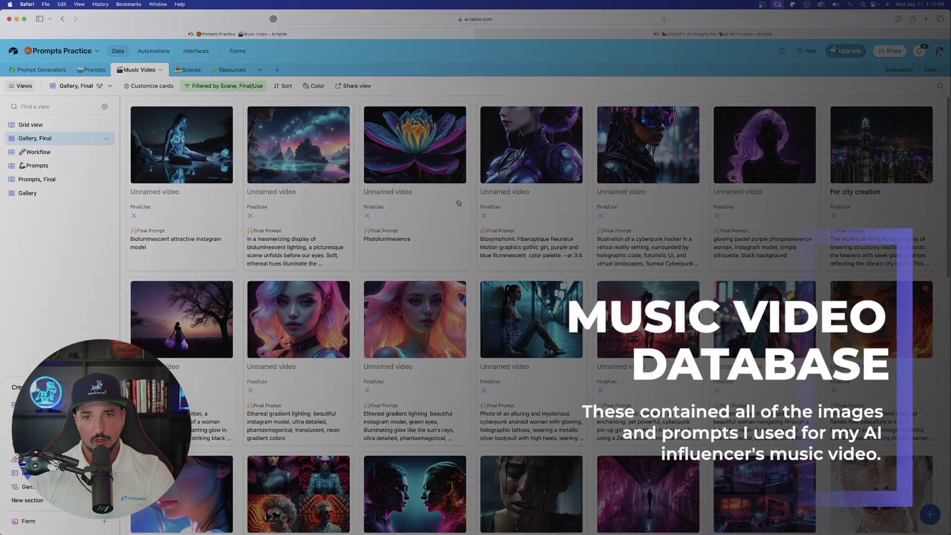
{"action": "scroll", "coordinate": [456, 235], "scroll_direction": "down", "scroll_amount": 1}
{"action": "scroll", "coordinate": [456, 234], "scroll_direction": "down", "scroll_amount": 1}
{"action": "scroll", "coordinate": [456, 233], "scroll_direction": "up", "scroll_amount": 2}
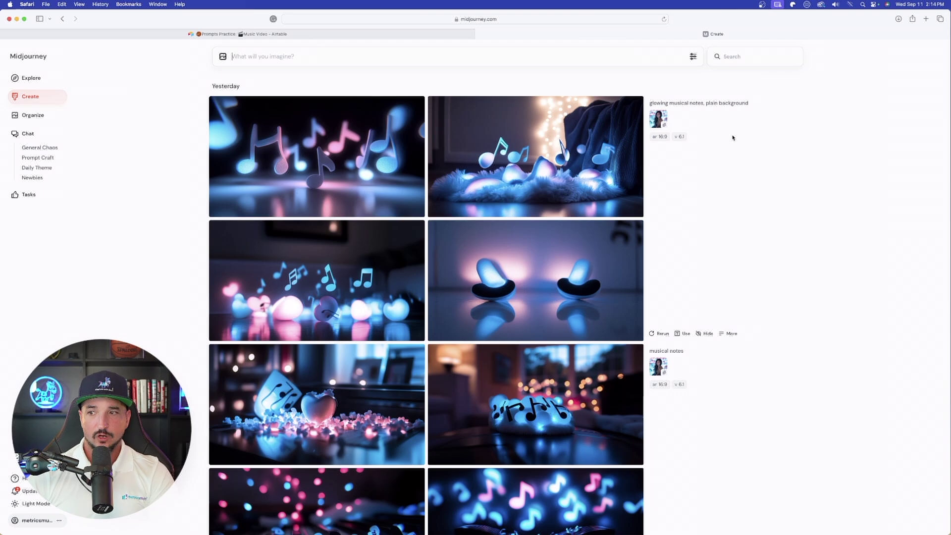
- In Midjourney, find the hyper-realistic cyberpunk portrait generation of the Asian woman and reuse its prompt
{"action": "scroll", "coordinate": [719, 147], "scroll_direction": "down", "scroll_amount": 20}
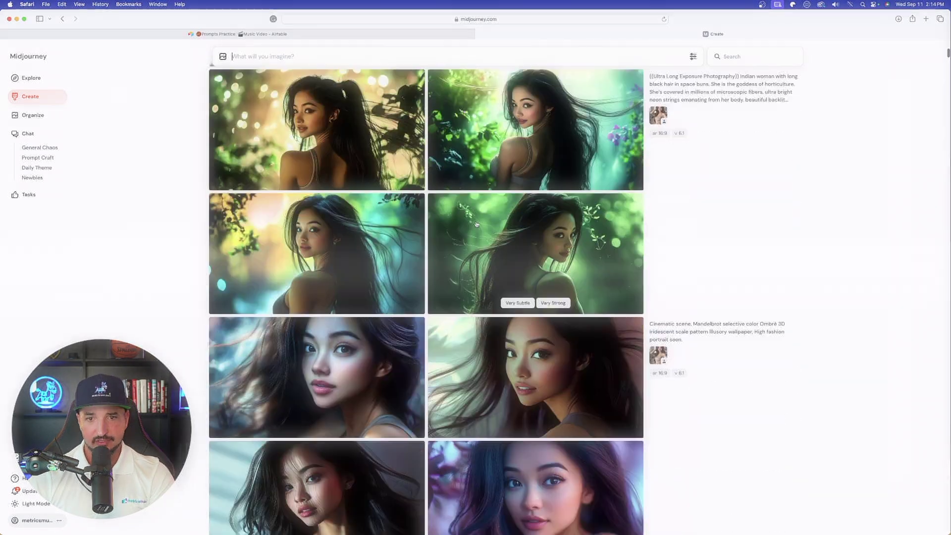
{"action": "scroll", "coordinate": [317, 198], "scroll_direction": "up", "scroll_amount": 3}
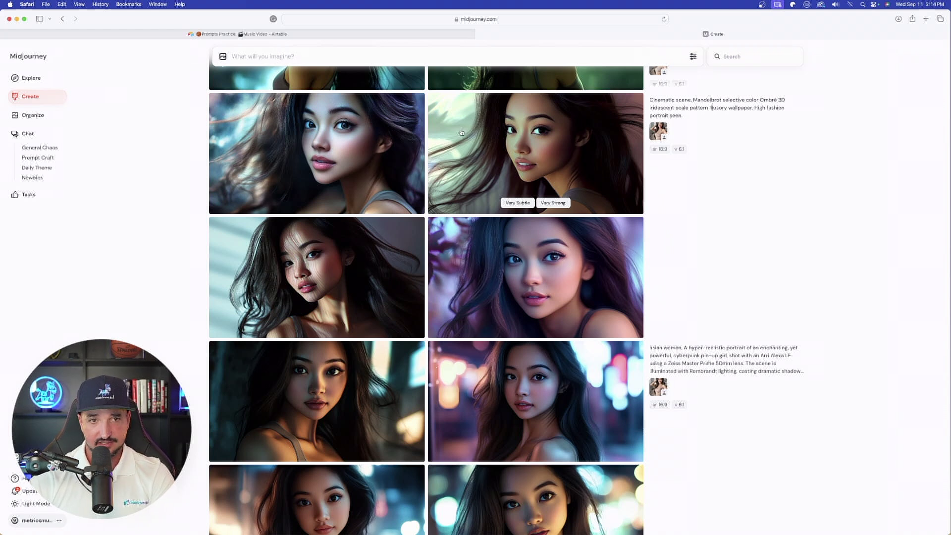
{"action": "scroll", "coordinate": [515, 159], "scroll_direction": "down", "scroll_amount": 5}
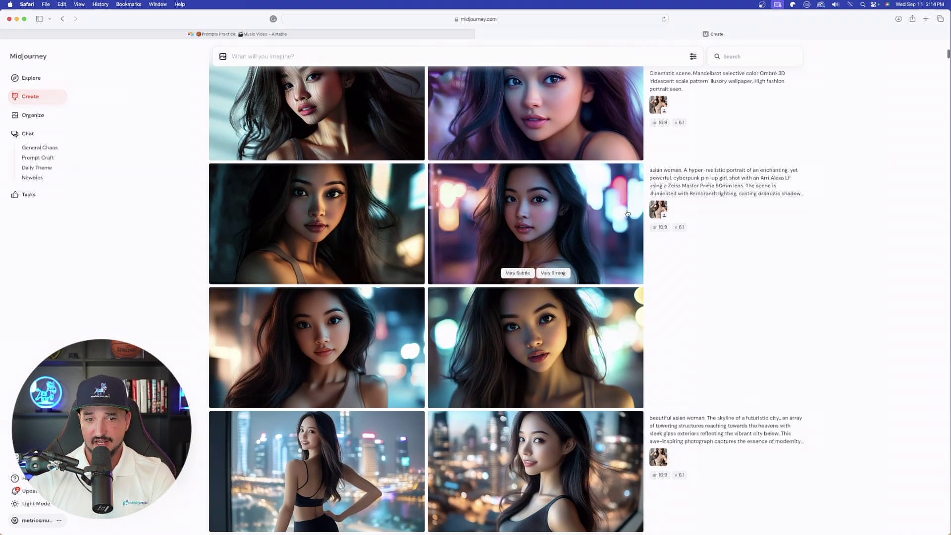
{"action": "left_click", "coordinate": [653, 187]}
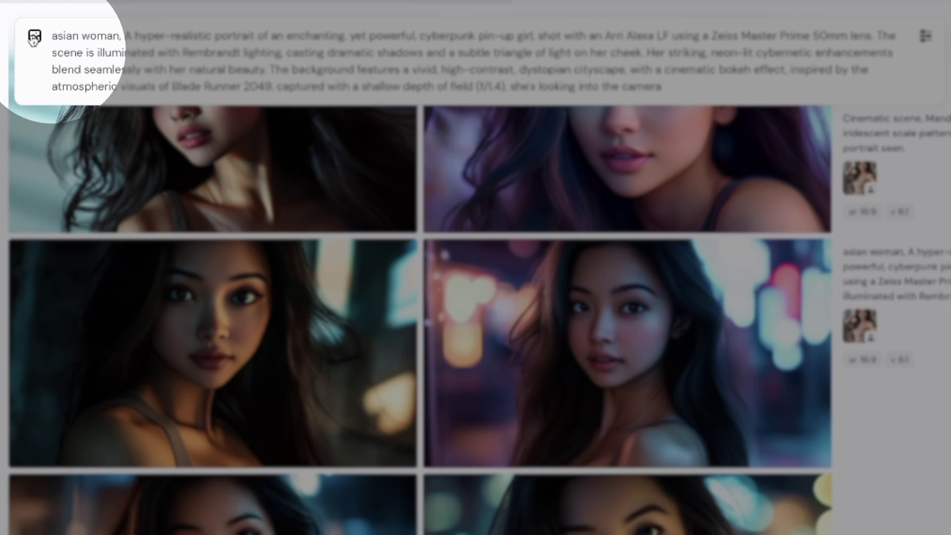
- Add the uploaded photo of the dark-haired woman in the beige top to the prompt as a character reference
{"action": "left_click", "coordinate": [34, 37]}
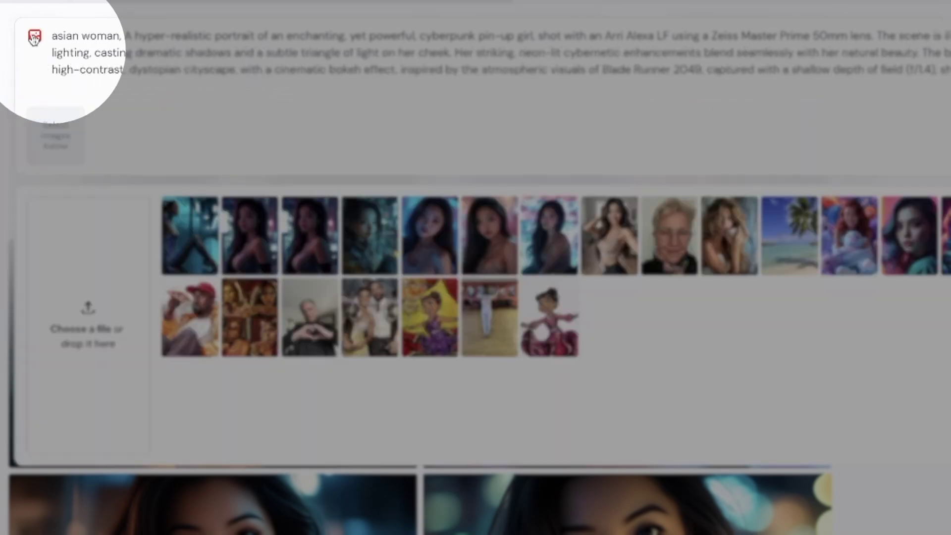
{"action": "left_click", "coordinate": [614, 247]}
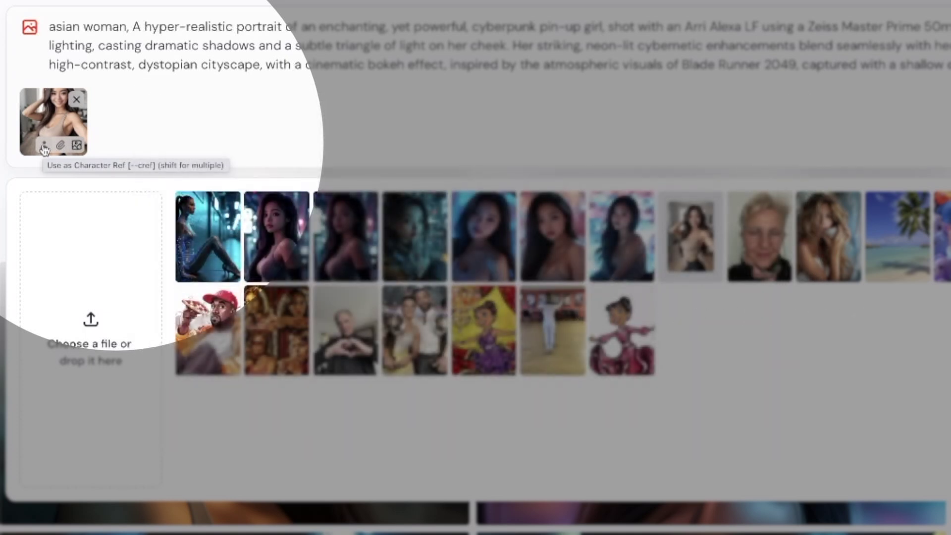
{"action": "left_click", "coordinate": [44, 147]}
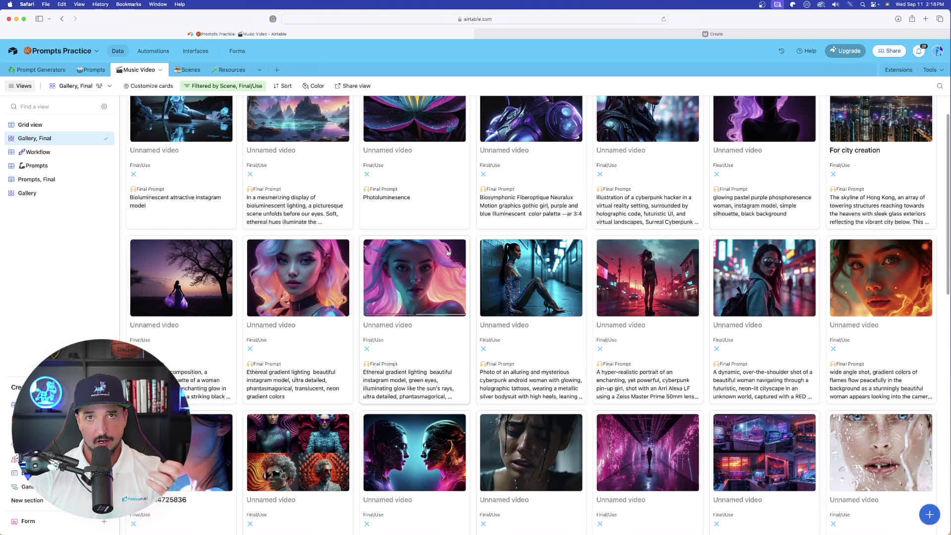
- In Airtable's Music Video gallery, open the cyberpunk android woman record and view its attached image enlarged
{"action": "left_click", "coordinate": [495, 277]}
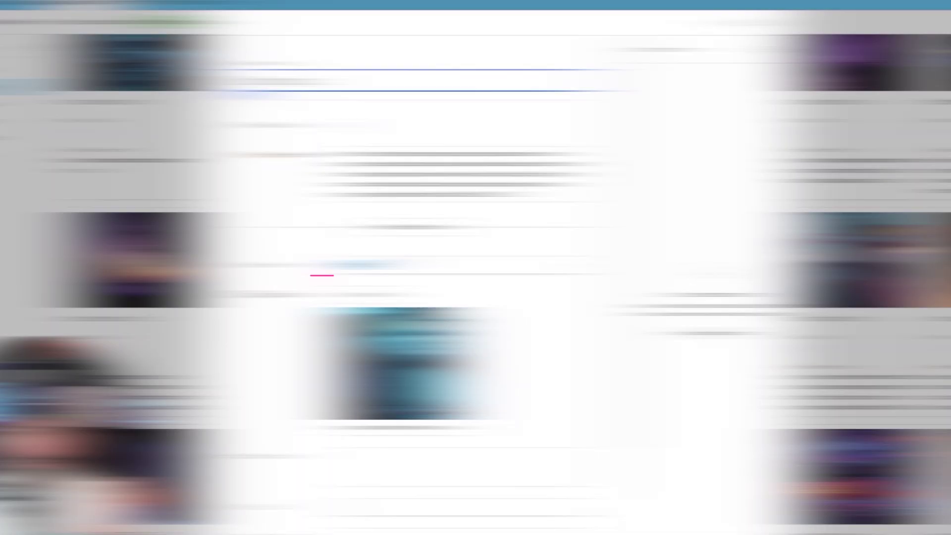
{"action": "left_click", "coordinate": [432, 359]}
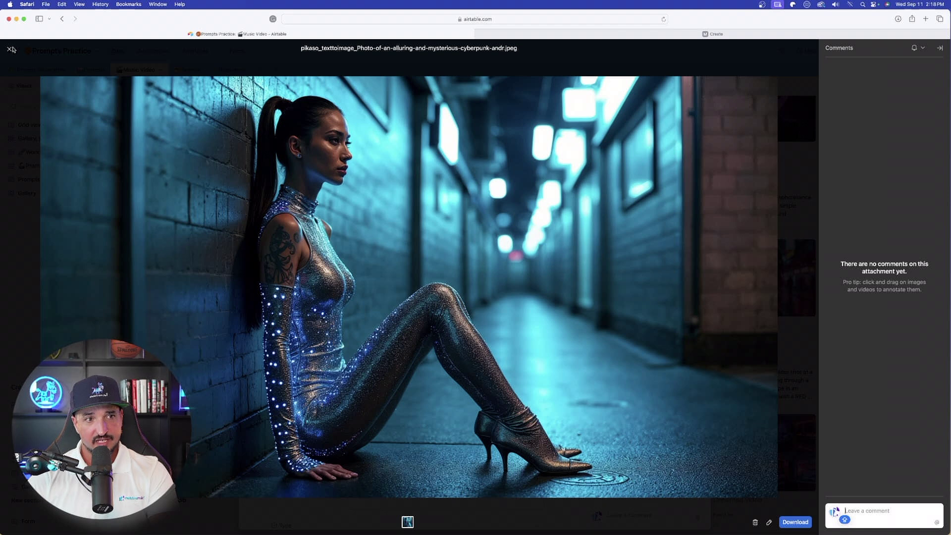
{"action": "left_click", "coordinate": [9, 49]}
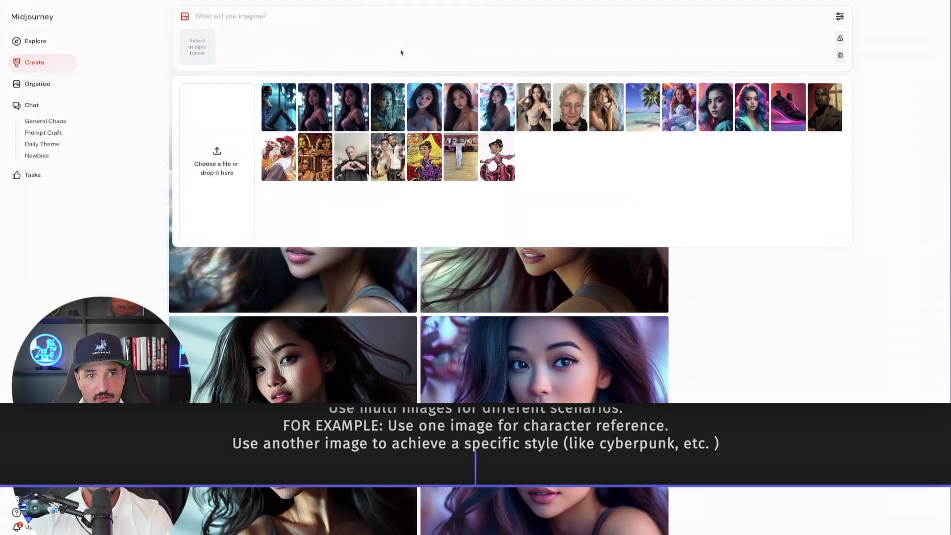
- In Midjourney, enter the cyberpunk android woman prompt with the beige-top photo as character reference and the neon alleyway image as style reference
{"action": "type", "text": "Photo of an alluring and mysterious cyberpunk android woman with glowing, holographic tattoos, wearing a metallic silver bodysuit with high heels, leaning against a neon-lit alleyway in Tokyo. Cool blue light, high-contrast shadows, futuristic, cinematic, sharp focus, hyper-realistic, cutting-edge fashion. Shot with Canon EOS R5 at f/2"}
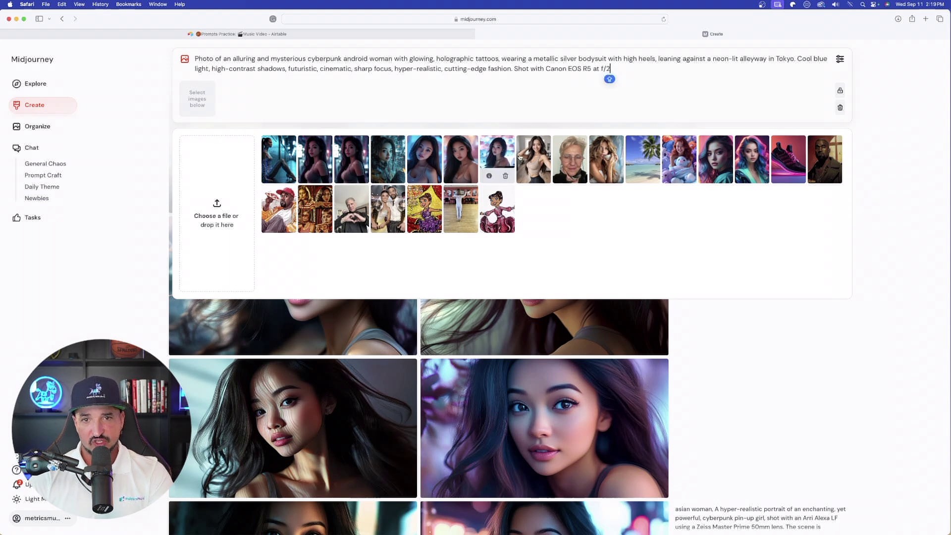
{"action": "left_click", "coordinate": [534, 159]}
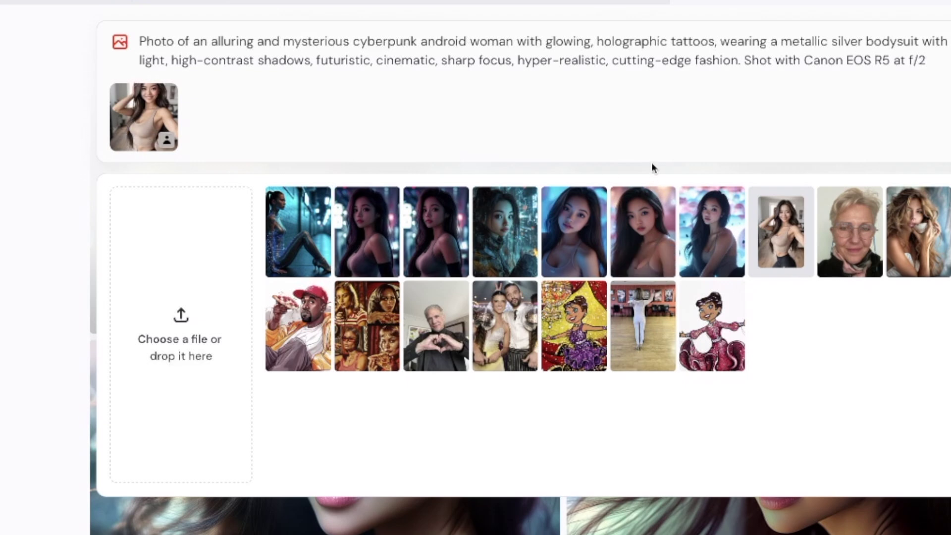
{"action": "left_click", "coordinate": [295, 227]}
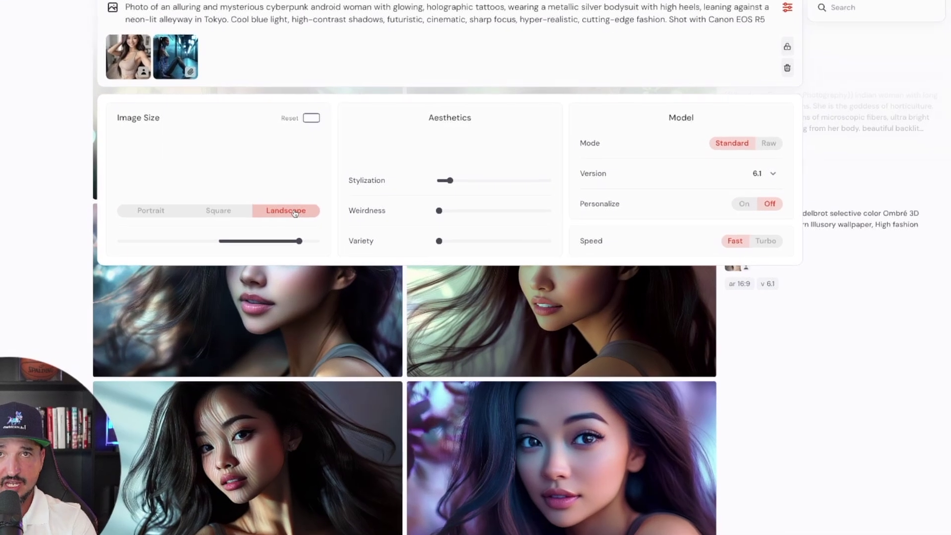
- Look through the generated images and view the cyberpunk portraits of the Asian woman enlarged one after another
{"action": "scroll", "coordinate": [603, 185], "scroll_direction": "down", "scroll_amount": 20}
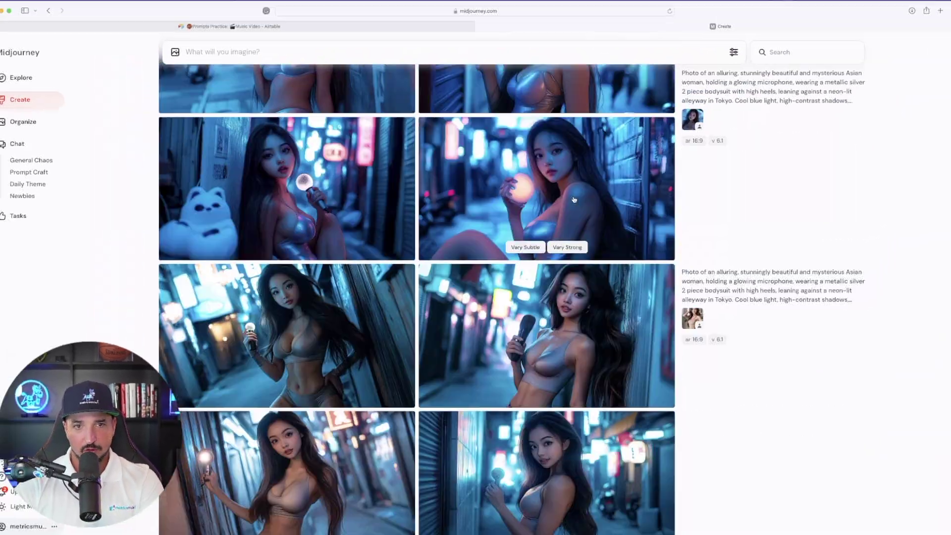
{"action": "scroll", "coordinate": [542, 282], "scroll_direction": "up", "scroll_amount": 15}
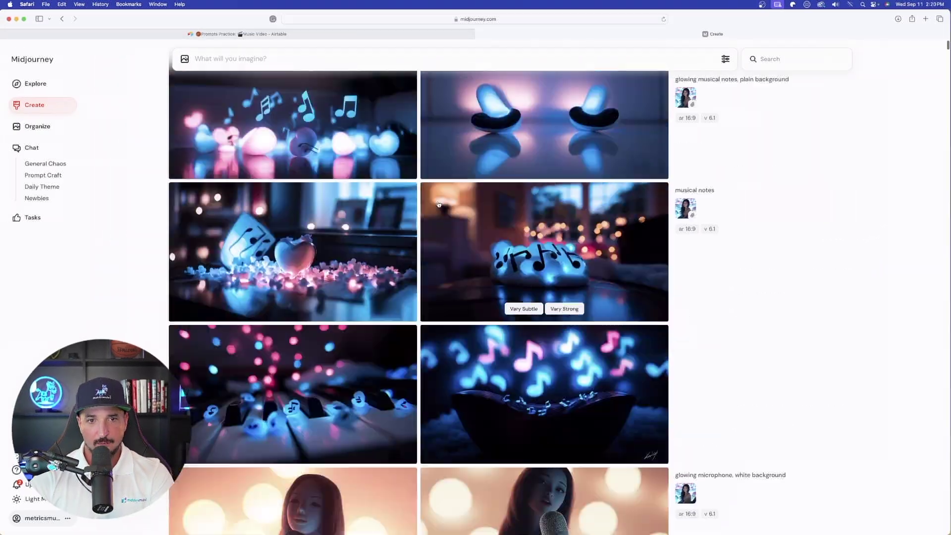
{"action": "left_click", "coordinate": [440, 161]}
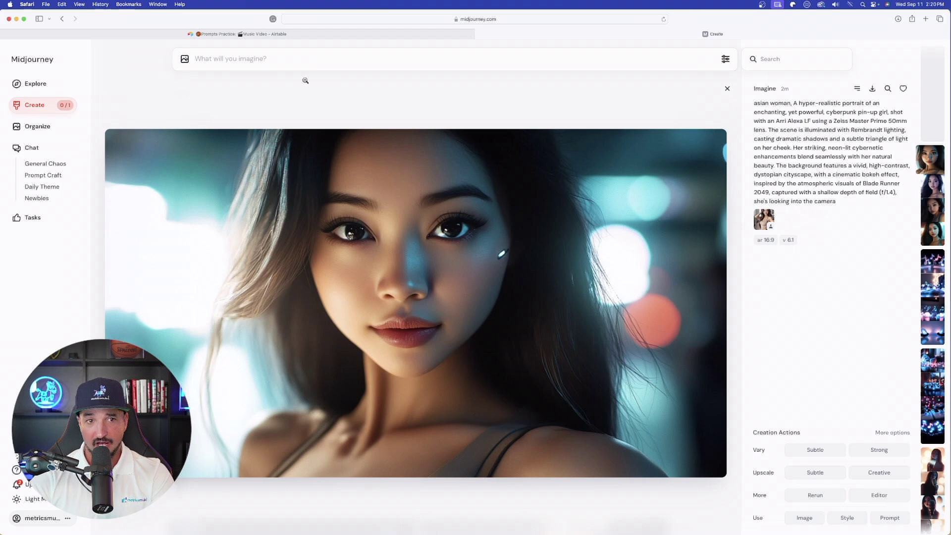
{"action": "left_click", "coordinate": [368, 97]}
{"action": "left_click", "coordinate": [491, 228]}
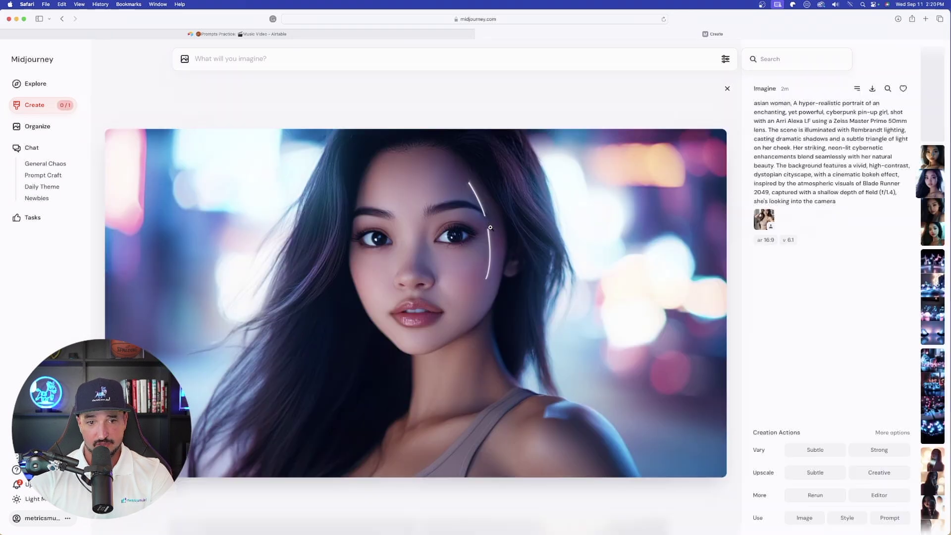
{"action": "left_click", "coordinate": [526, 101]}
{"action": "left_click", "coordinate": [341, 380]}
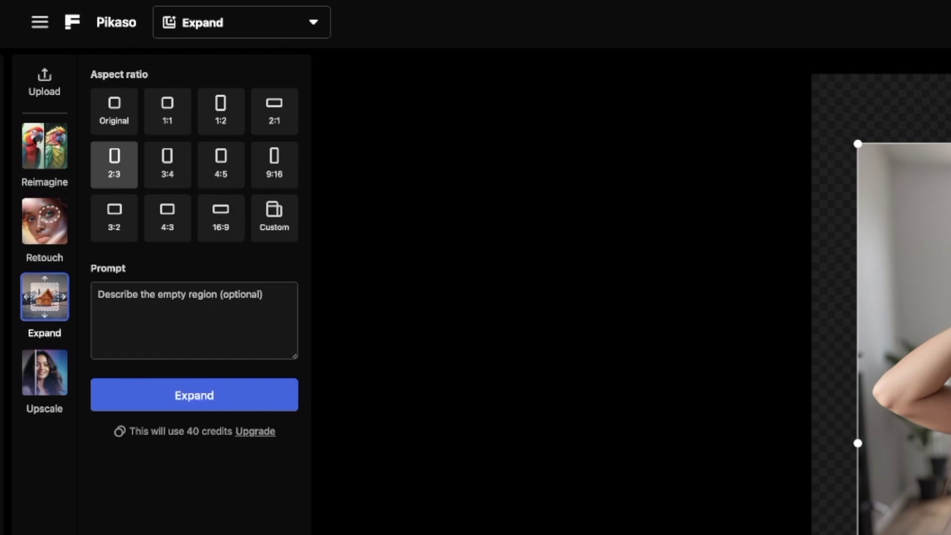
- In Freepik Pikaso, expand the beige-top photo to a 16:9 aspect ratio and accept the first result
{"action": "left_click", "coordinate": [221, 225]}
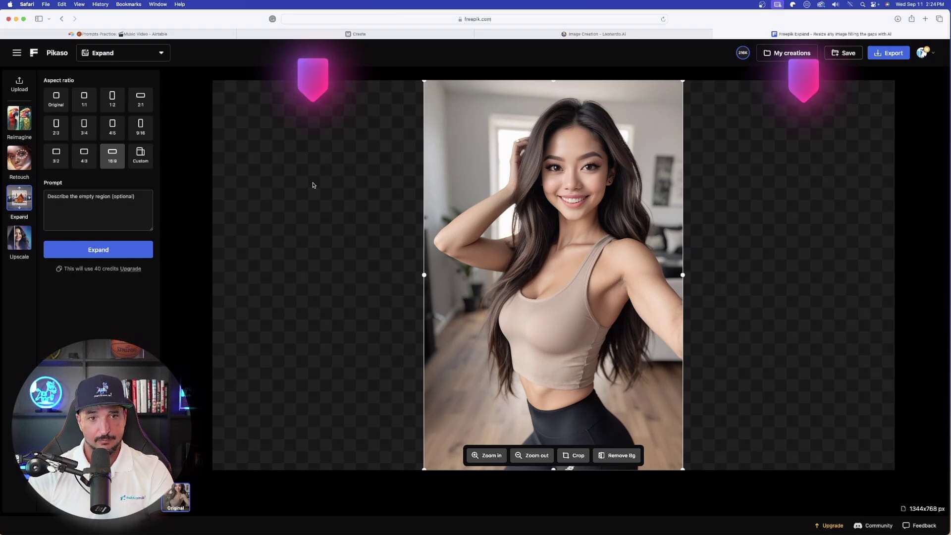
{"action": "left_click", "coordinate": [98, 249]}
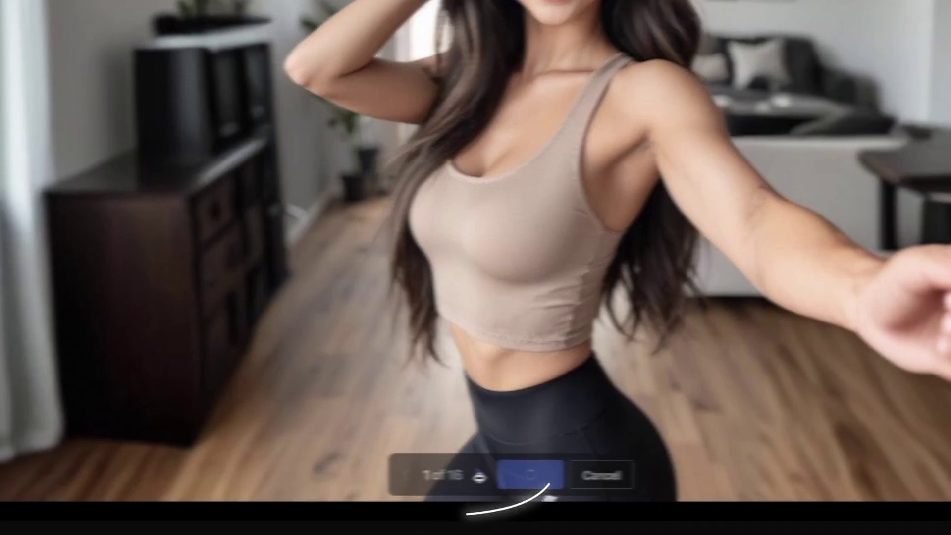
{"action": "left_click", "coordinate": [534, 479]}
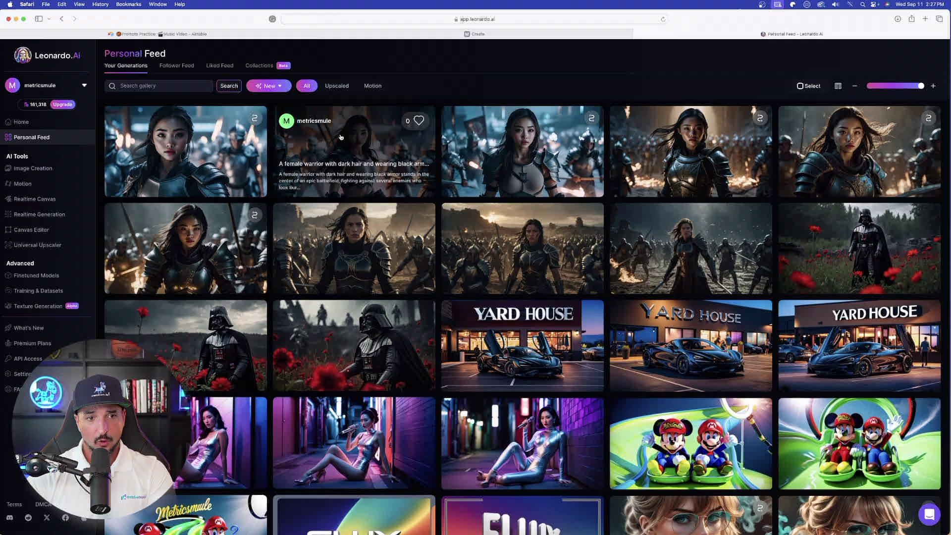
- In Leonardo.Ai, open the second female warrior image in the personal feed and use it for Image2Motion
{"action": "left_click", "coordinate": [332, 137]}
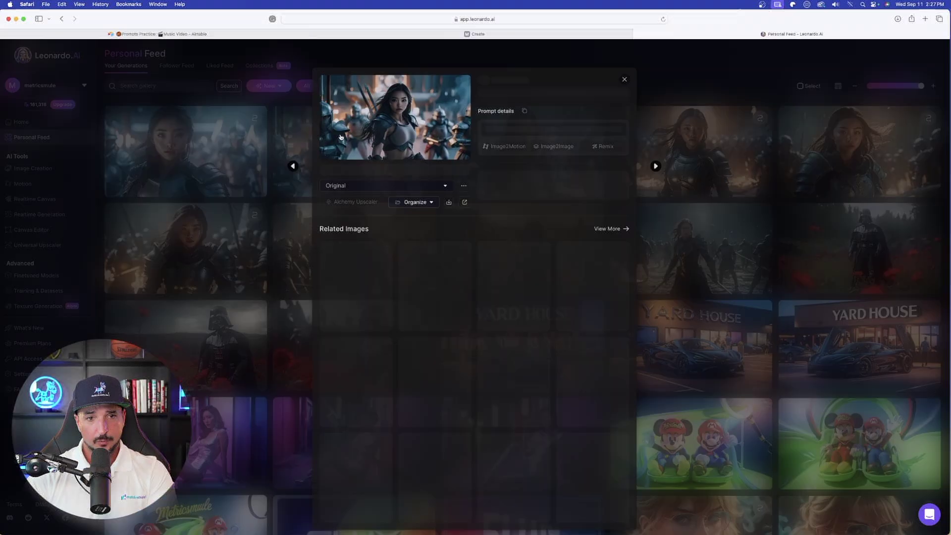
{"action": "left_click", "coordinate": [504, 207]}
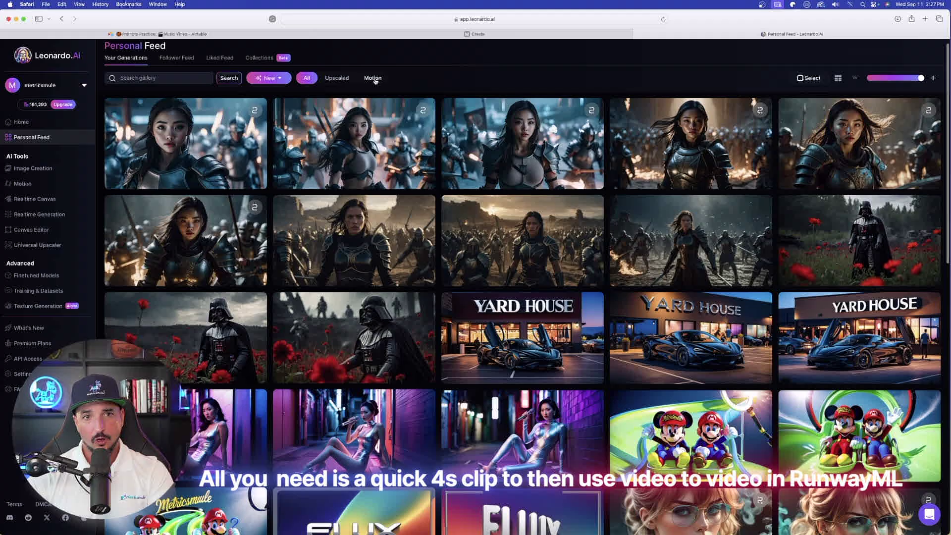
- Look through the Motion videos in the Leonardo.Ai personal feed
{"action": "scroll", "coordinate": [375, 81], "scroll_direction": "down", "scroll_amount": 10}
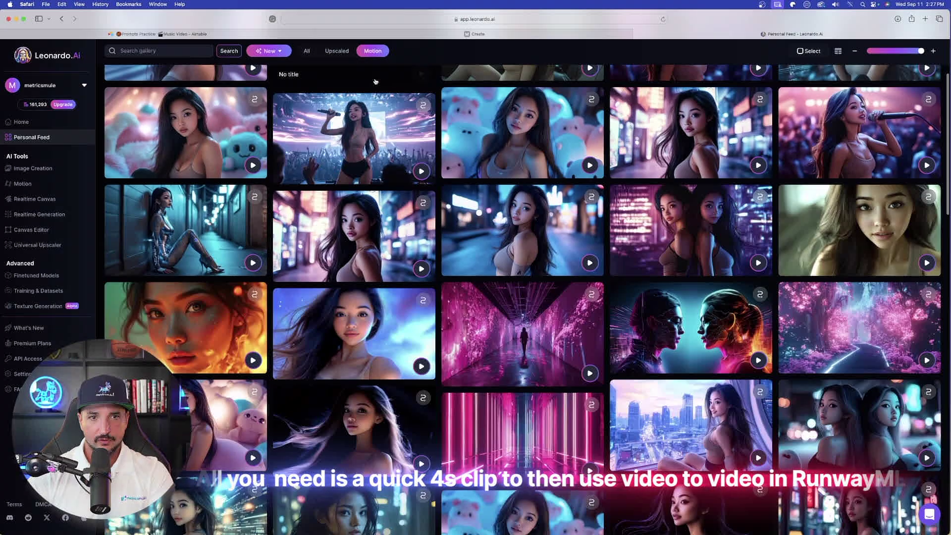
{"action": "scroll", "coordinate": [375, 81], "scroll_direction": "up", "scroll_amount": 10}
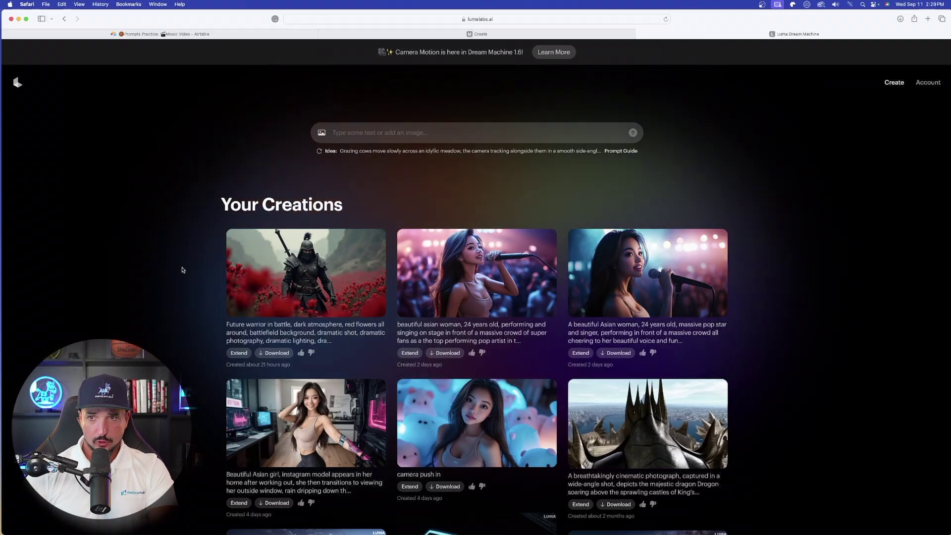
- In Luma Dream Machine, open the existing creations one after another and watch the videos of the Asian pop singer on stage
{"action": "left_click", "coordinate": [287, 273]}
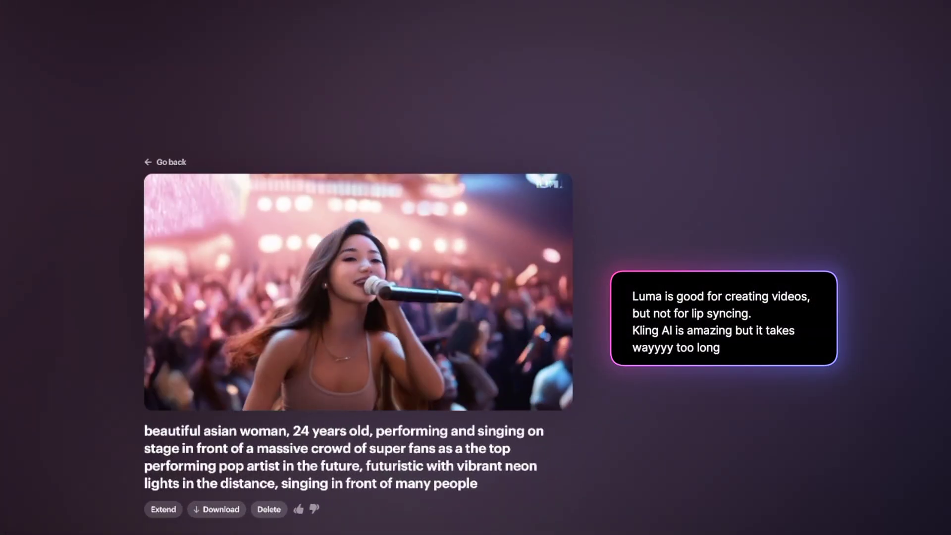
{"action": "left_click", "coordinate": [159, 162]}
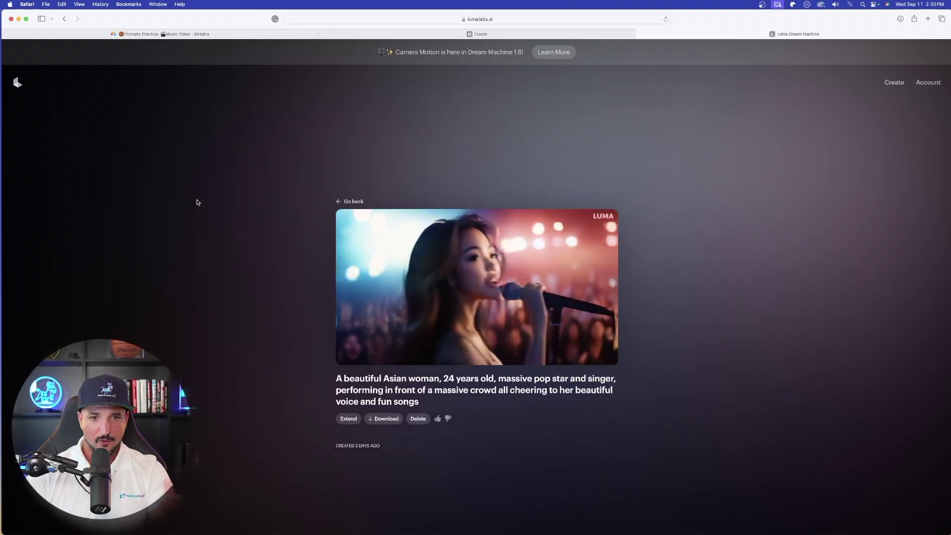
{"action": "left_click", "coordinate": [356, 202]}
- In Airtable, view the cyberpunk android woman record and its attached image, and look at Ill-Yes blue cyber.jpg in Preview
{"action": "scroll", "coordinate": [373, 325], "scroll_direction": "down", "scroll_amount": 5}
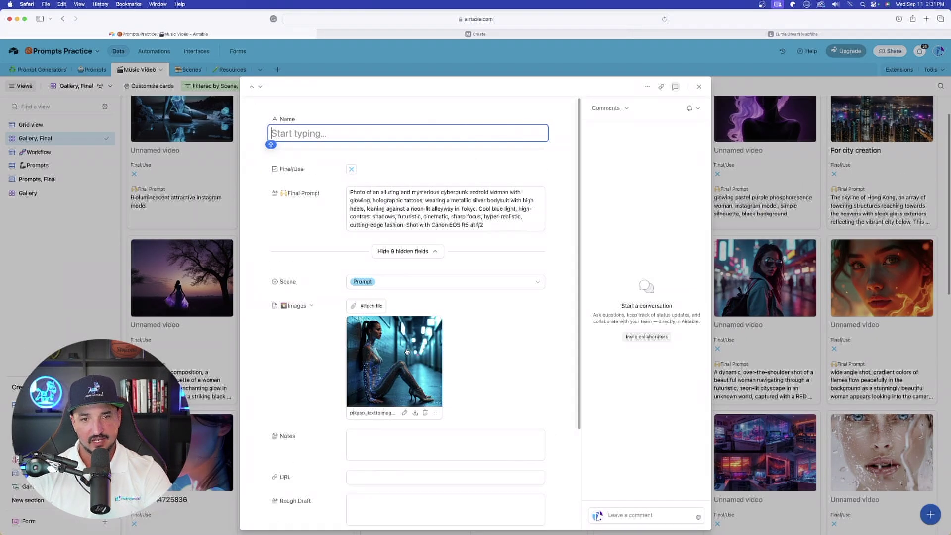
{"action": "left_click", "coordinate": [407, 352]}
{"action": "left_click", "coordinate": [10, 50]}
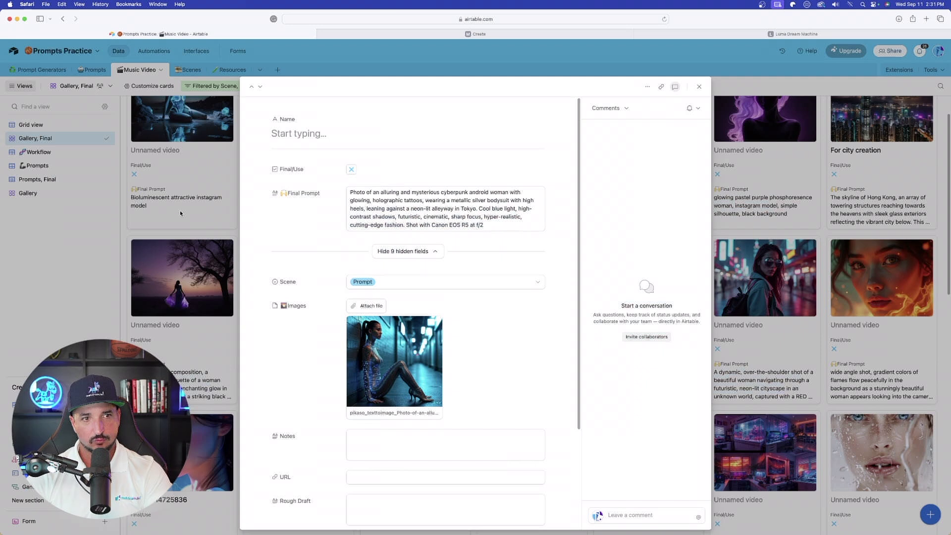
{"action": "key", "text": "Escape"}
{"action": "key", "text": "super+Tab"}
{"action": "left_click_drag", "start_coordinate": [205, 119], "coordinate": [410, 98]}
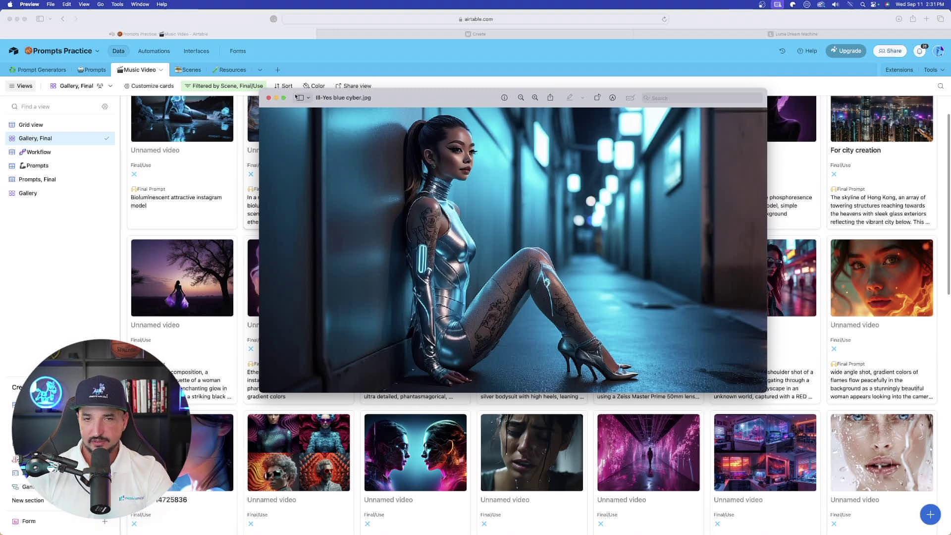
{"action": "key", "text": "super+w"}
- In Luma Dream Machine, add the blue cyberpunk alleyway image as the start frame and enter the cyberpunk android woman prompt
{"action": "left_click_drag", "start_coordinate": [532, 277], "coordinate": [406, 124]}
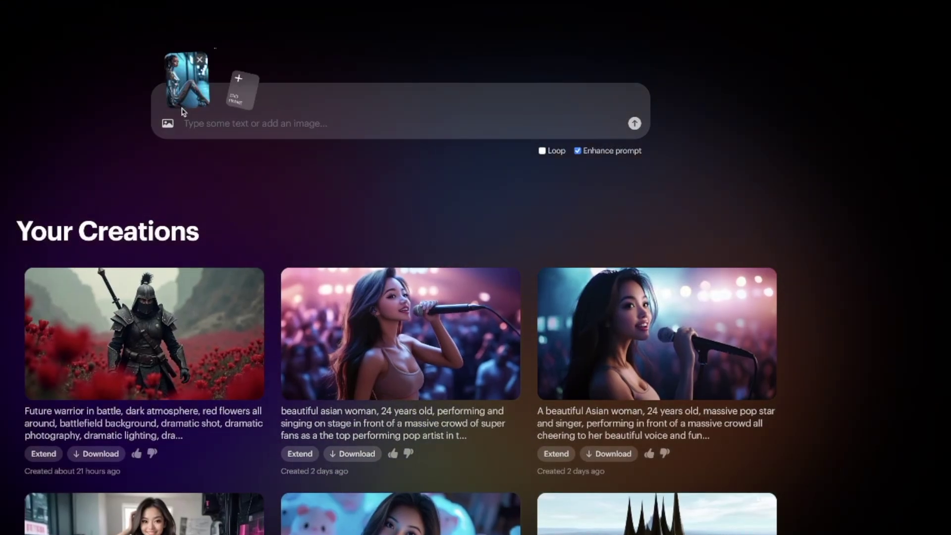
{"action": "left_click", "coordinate": [224, 125]}
{"action": "type", "text": "Photo of an alluring and mysterious cyberpunk android woman with glowing, holographic tattoos, wearing a metallic silver bodysuit with high heels, leaning against a neon-lit alleyway in Tokyo. Cool blue light, high-contrast shadows, futuristic, cinematic, sharp focus, hyper-realistic, cutting-edge fashion. Shot with Canon EOS R5 at f/2"}
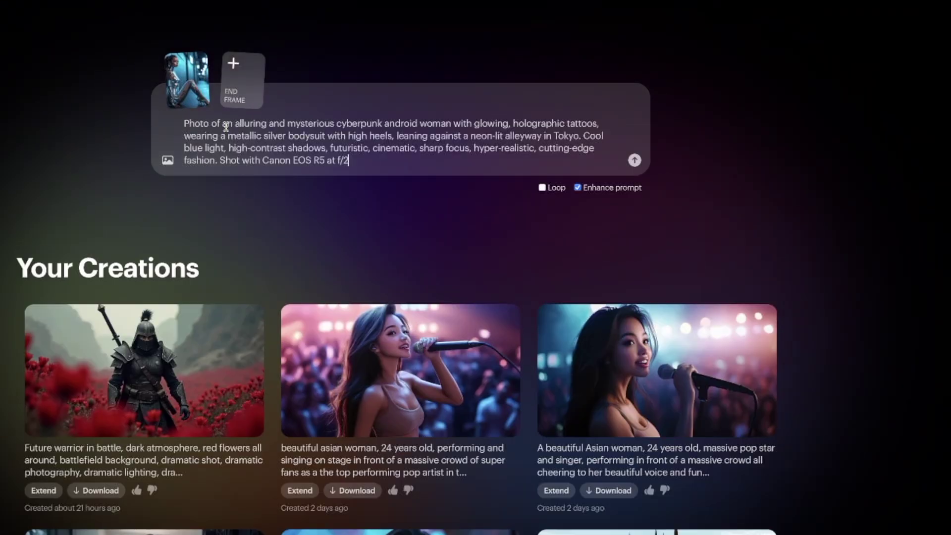
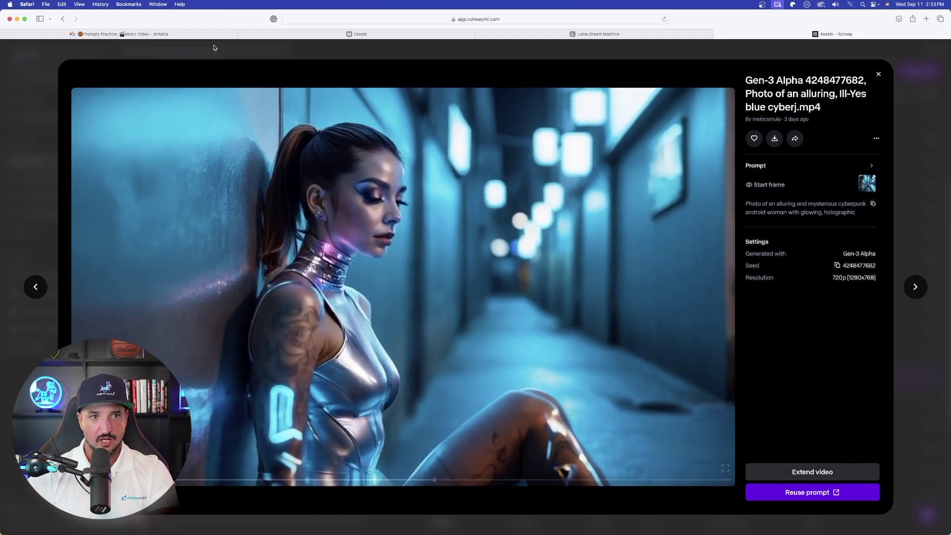
- In Runway, browse the Generative Video assets, view the clip of the singer on stage, and check the queued video in Luma Dream Machine
{"action": "scroll", "coordinate": [213, 236], "scroll_direction": "up", "scroll_amount": 2}
{"action": "scroll", "coordinate": [213, 237], "scroll_direction": "down", "scroll_amount": 5}
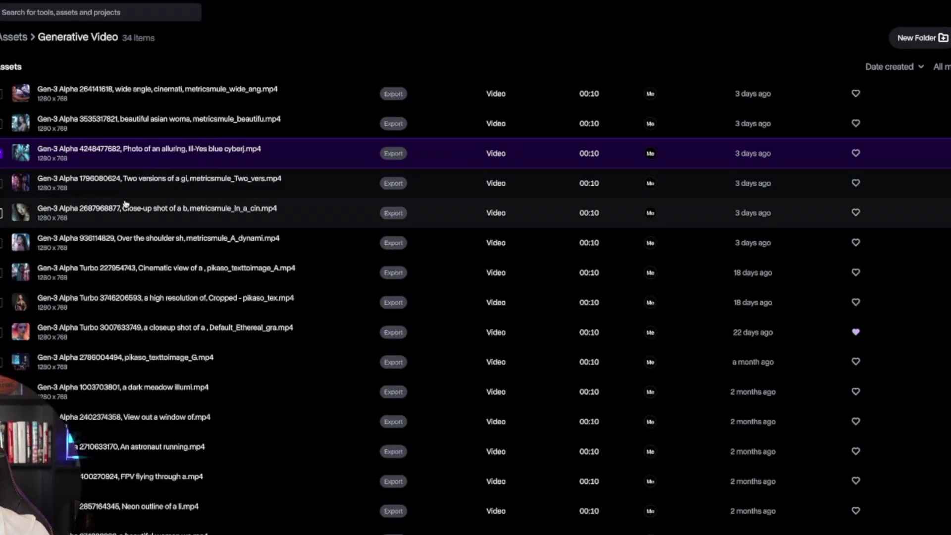
{"action": "scroll", "coordinate": [224, 154], "scroll_direction": "up", "scroll_amount": 4}
{"action": "scroll", "coordinate": [124, 141], "scroll_direction": "up", "scroll_amount": 7}
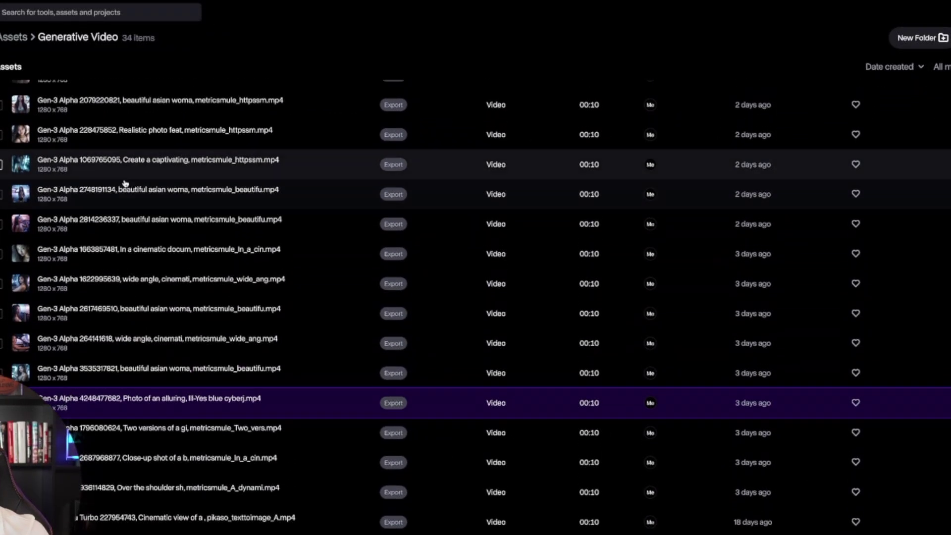
{"action": "scroll", "coordinate": [156, 244], "scroll_direction": "down", "scroll_amount": 5}
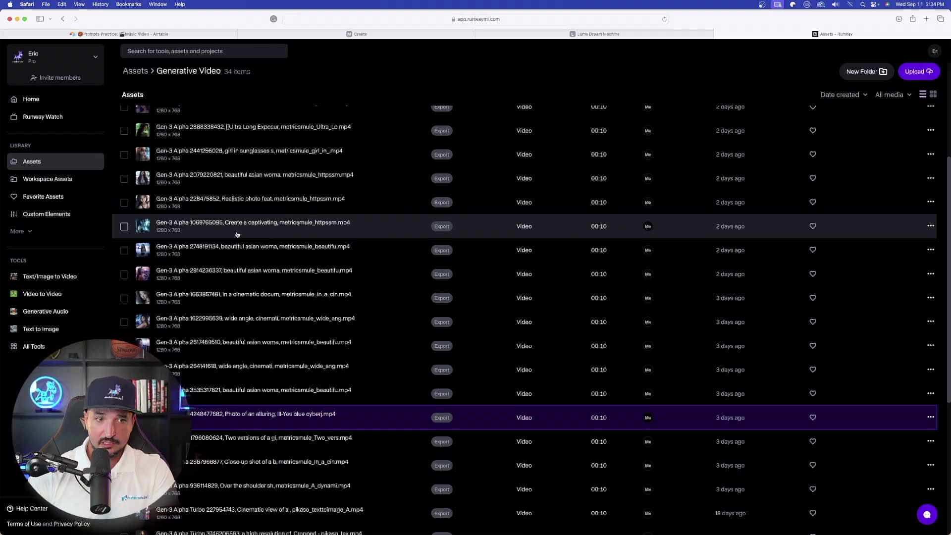
{"action": "left_click", "coordinate": [180, 249]}
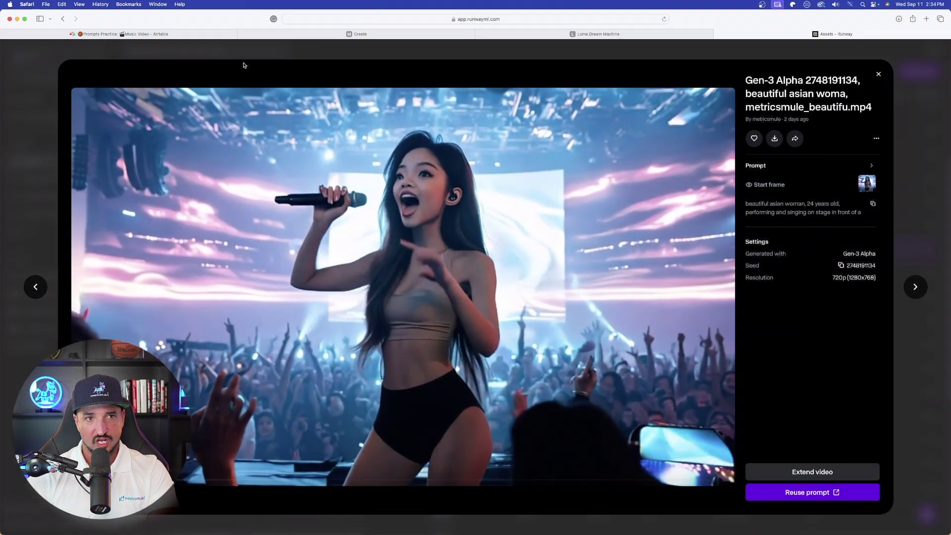
{"action": "left_click", "coordinate": [242, 53]}
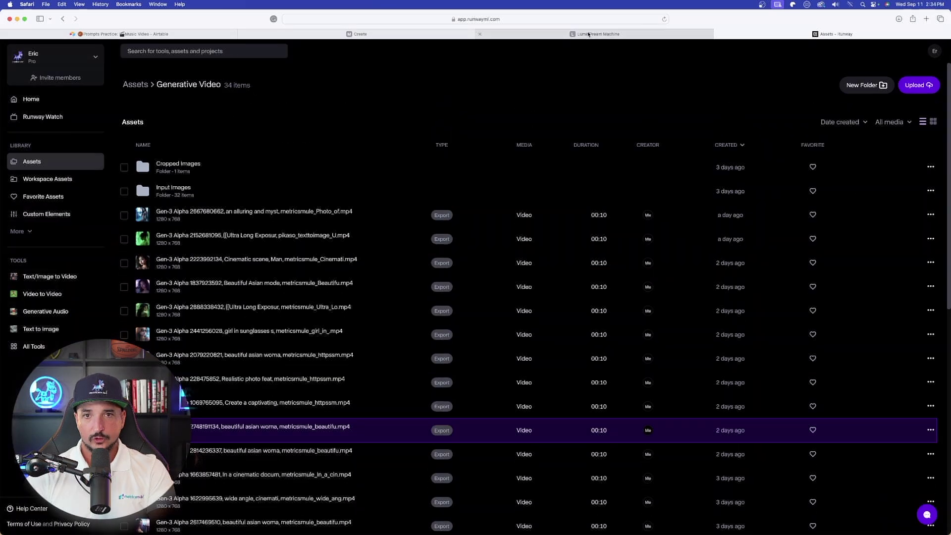
{"action": "left_click", "coordinate": [599, 33]}
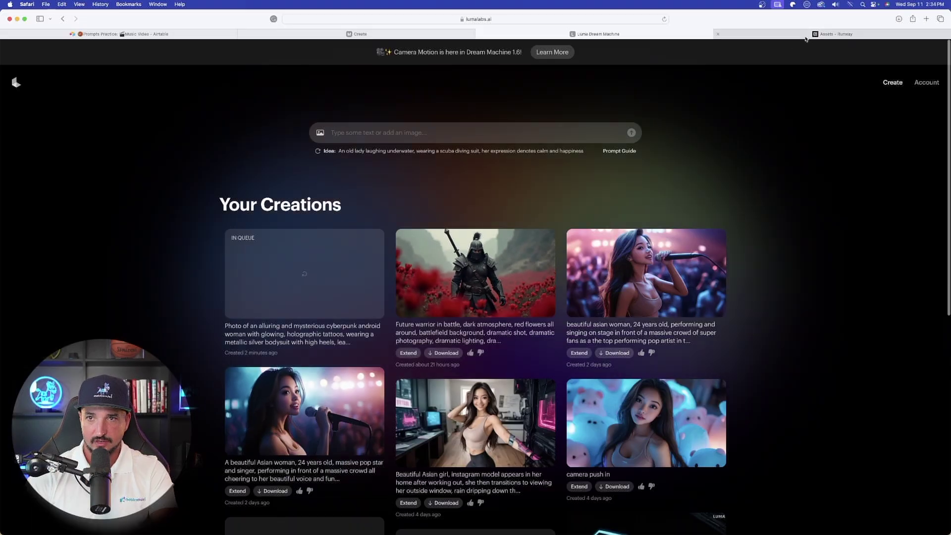
{"action": "left_click", "coordinate": [807, 35]}
- In Runway, start a new Gen-3 Alpha video and add the image of the woman sitting in the car as first frame
{"action": "left_click", "coordinate": [33, 100]}
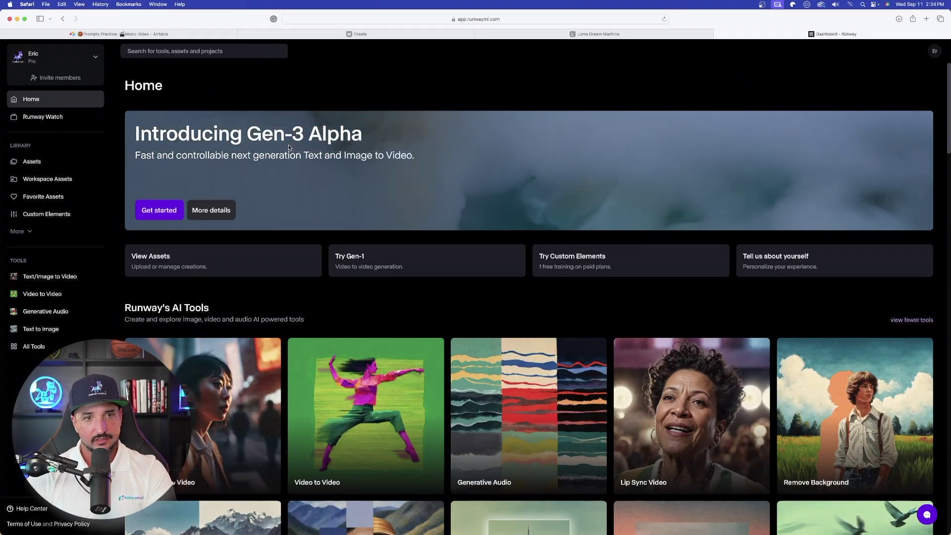
{"action": "left_click", "coordinate": [166, 216]}
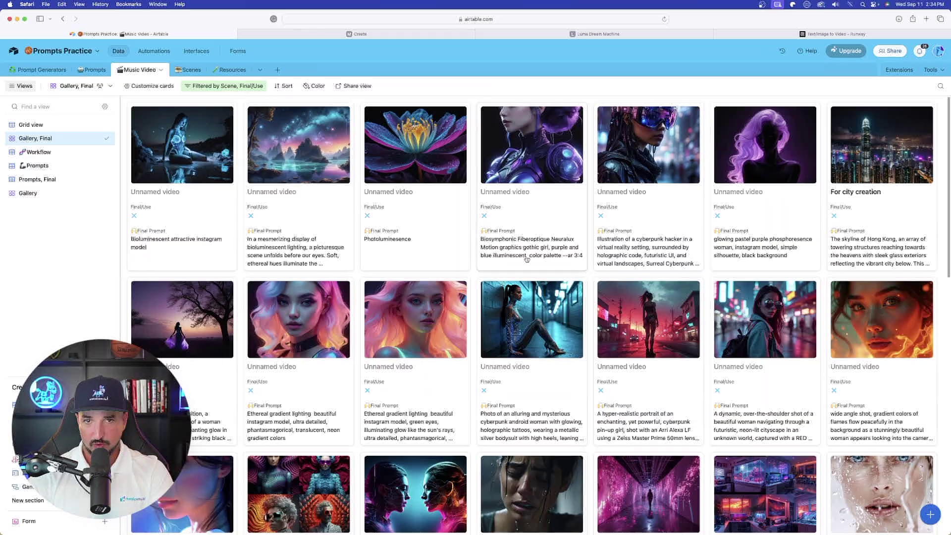
{"action": "scroll", "coordinate": [526, 259], "scroll_direction": "down", "scroll_amount": 3}
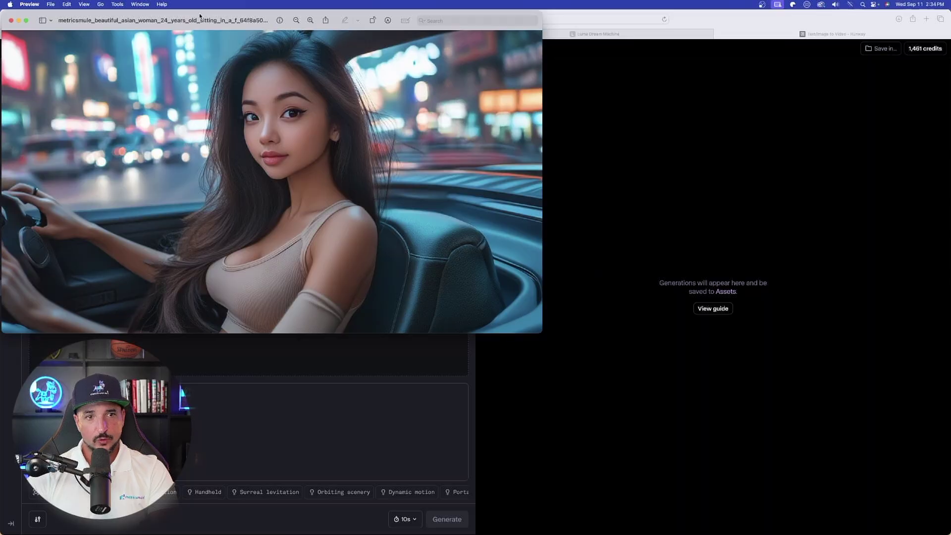
{"action": "left_click_drag", "start_coordinate": [200, 16], "coordinate": [453, 77]}
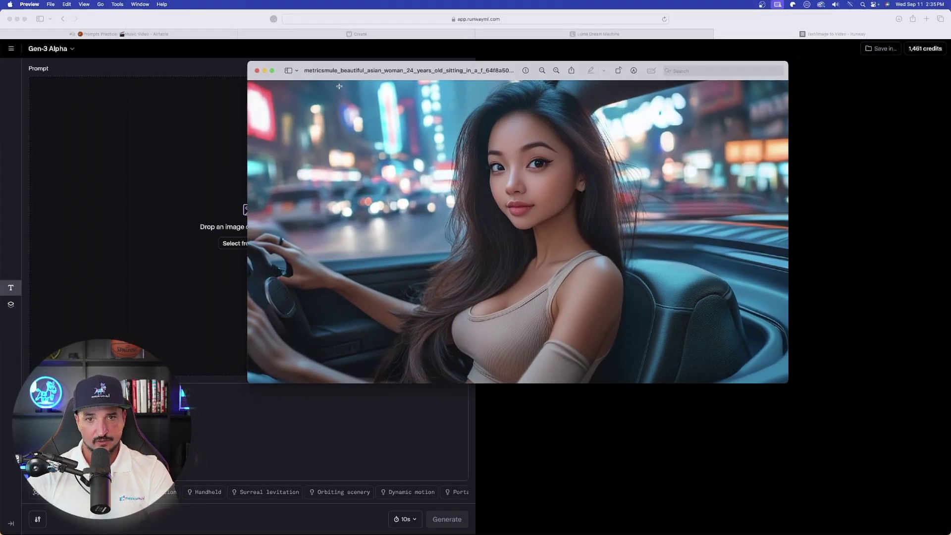
{"action": "left_click", "coordinate": [257, 71]}
{"action": "left_click_drag", "start_coordinate": [277, 220], "coordinate": [142, 215]}
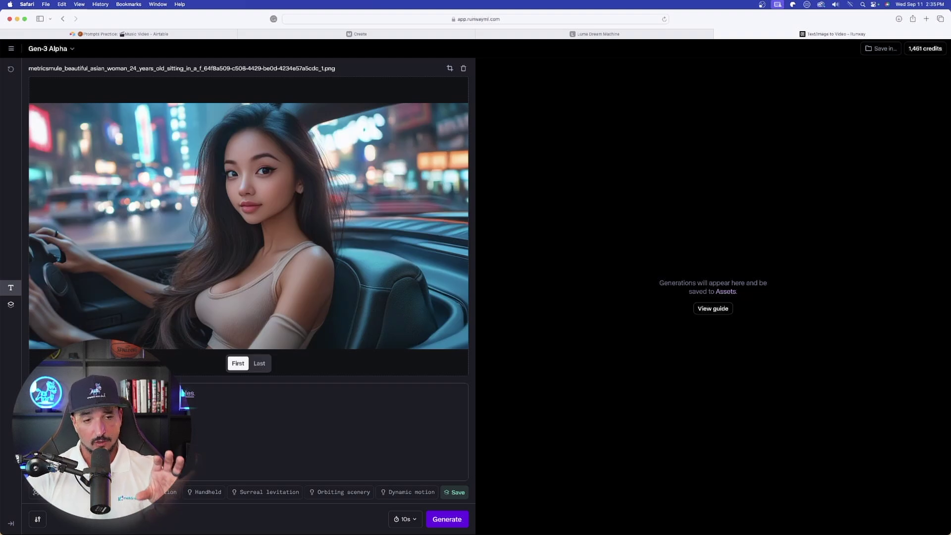
- Look through the example prompt presets and read the prompt of the Over the shoulder preset
{"action": "left_click", "coordinate": [174, 393]}
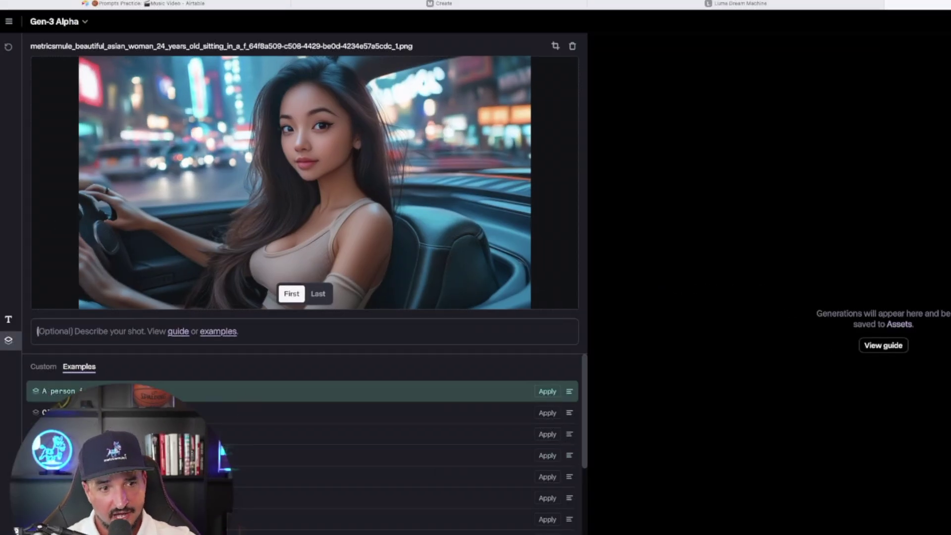
{"action": "scroll", "coordinate": [239, 391], "scroll_direction": "down", "scroll_amount": 5}
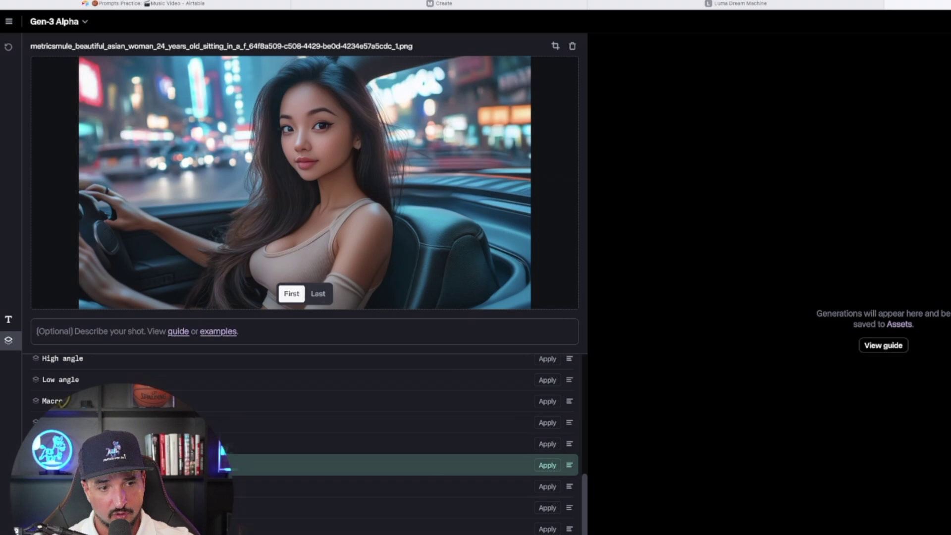
{"action": "left_click", "coordinate": [569, 465]}
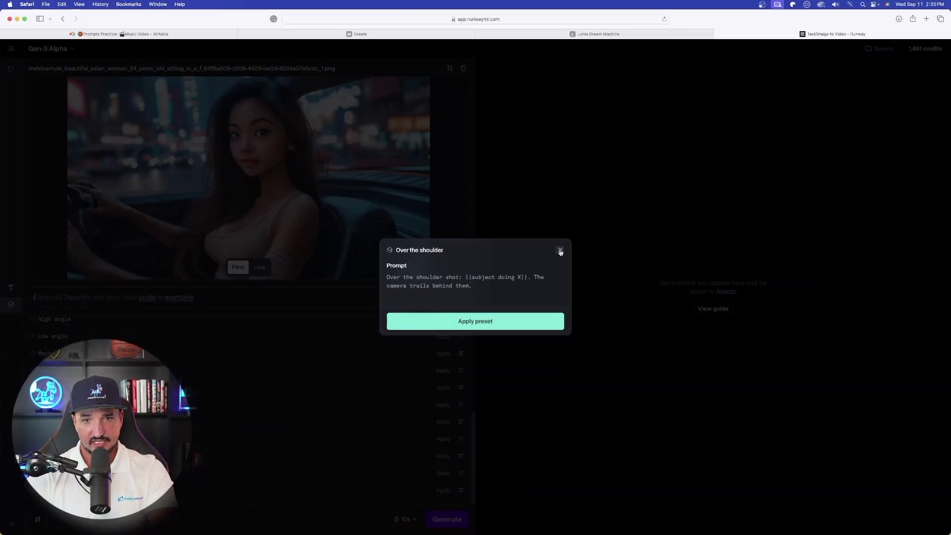
{"action": "left_click", "coordinate": [596, 255]}
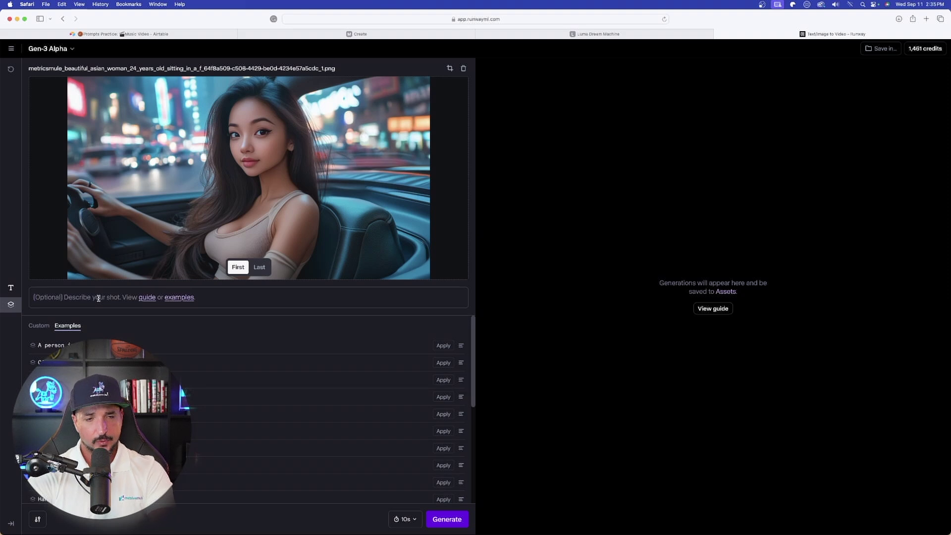
- Generate a video prompted "beautiful Asian woman, driving a car in a futuristic and cyberpunk city, bokeh effect, neon lights, cars moving in the background"
{"action": "type", "text": "Beautiful asian woman, driving a car in a futuristic and cyberpunk city, bokeh effect, neon lights, cars moving in the background"}
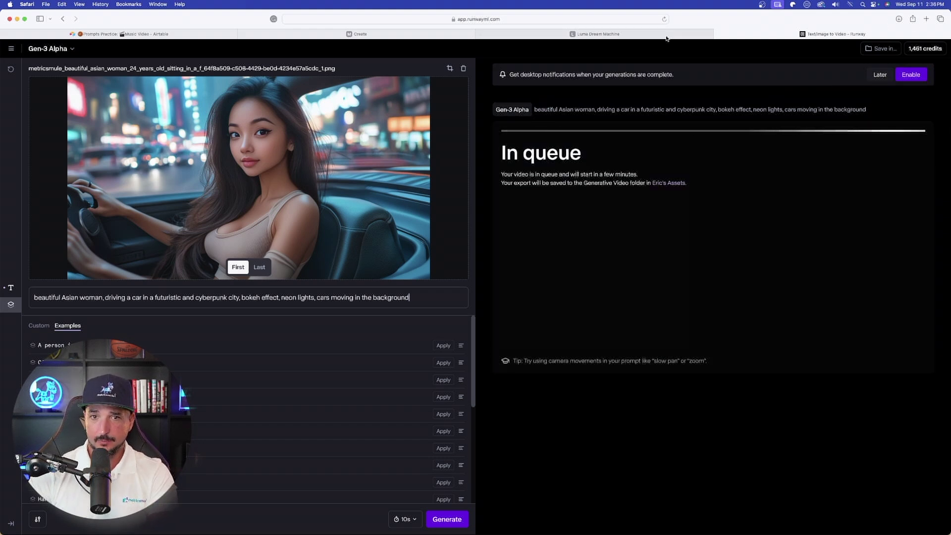
- Check the queued android video in Luma Dream Machine and play the generated driving video in Runway
{"action": "left_click", "coordinate": [622, 33]}
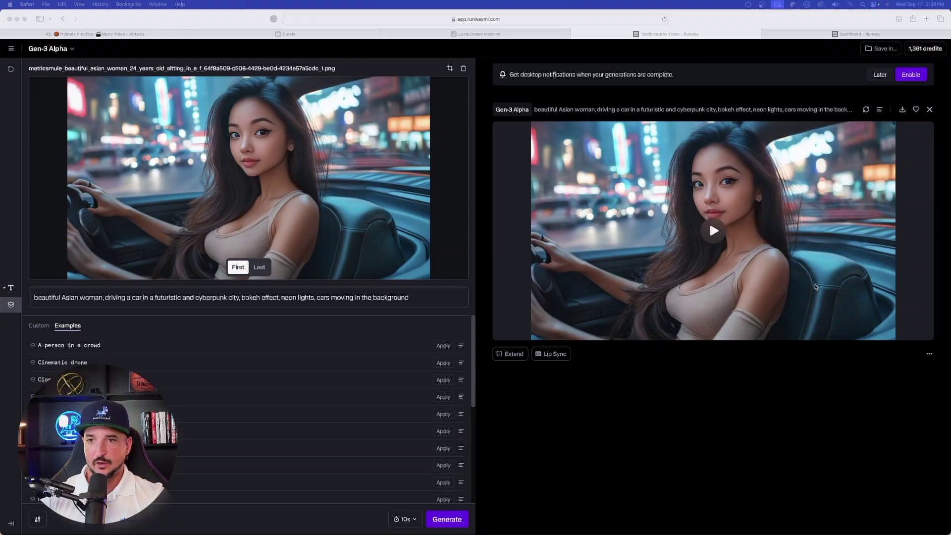
{"action": "left_click", "coordinate": [477, 32]}
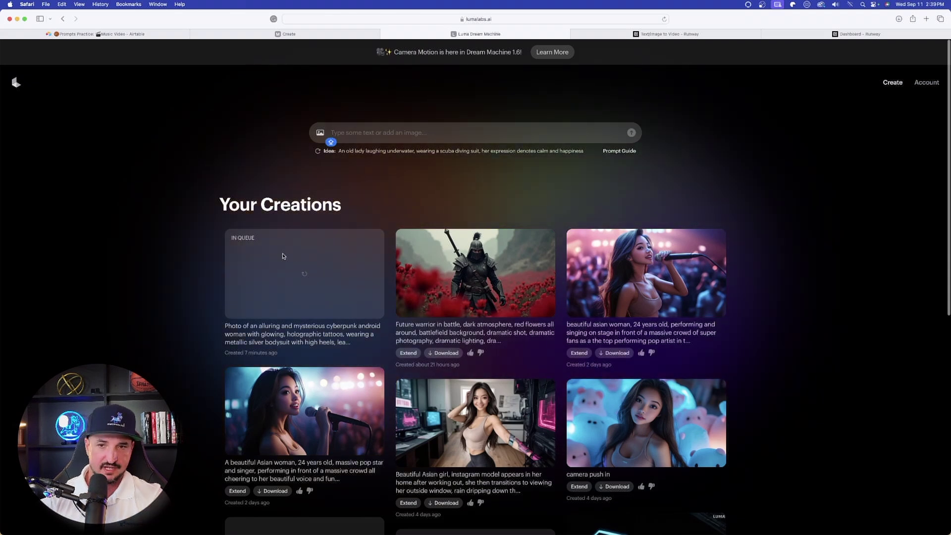
{"action": "mouse_move", "coordinate": [675, 36]}
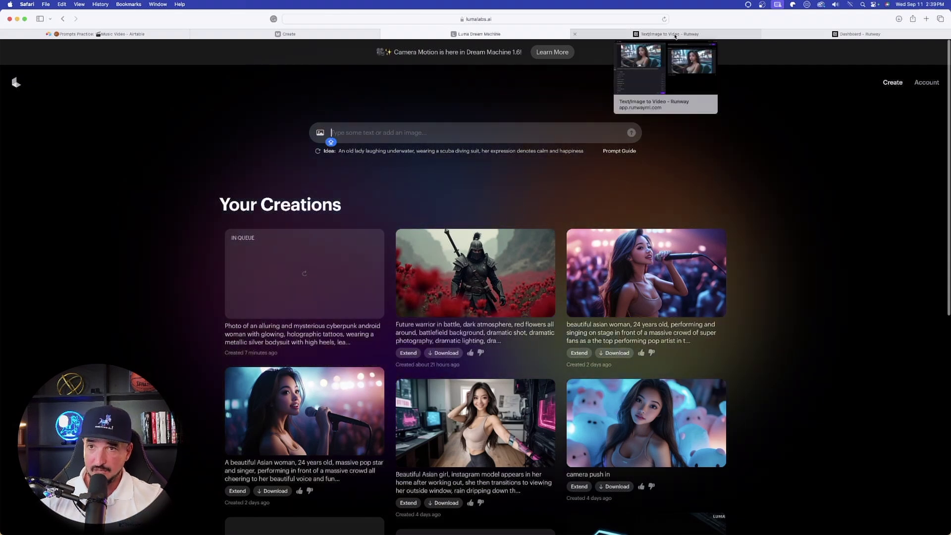
{"action": "left_click", "coordinate": [675, 34]}
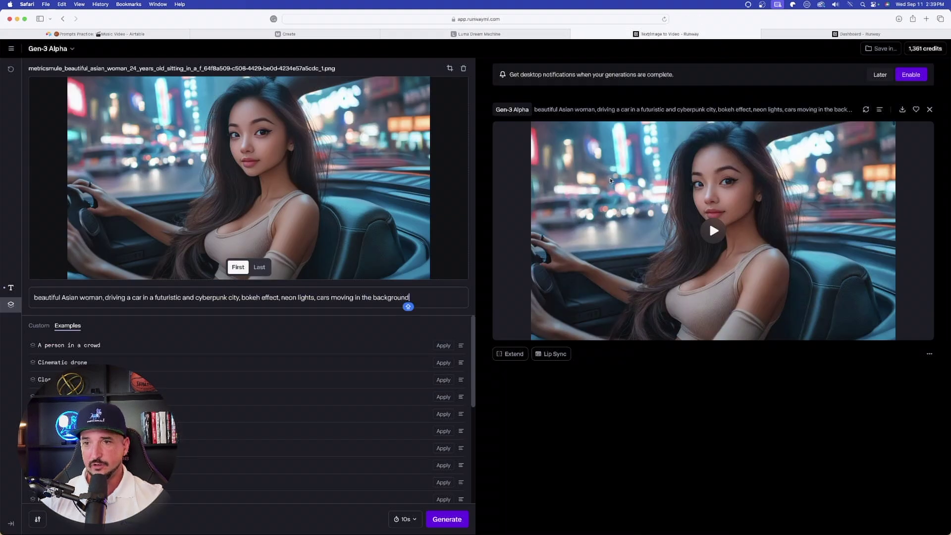
{"action": "left_click", "coordinate": [712, 233]}
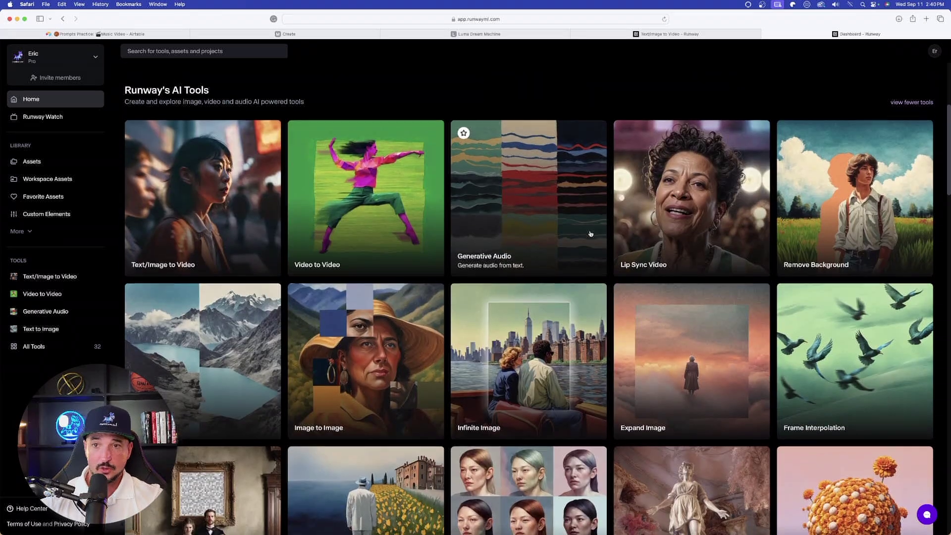
- In Runway's Lip Sync Video tool, upload the audio file as Dialogue 1 for the face of the woman in the car
{"action": "scroll", "coordinate": [590, 234], "scroll_direction": "down", "scroll_amount": 1}
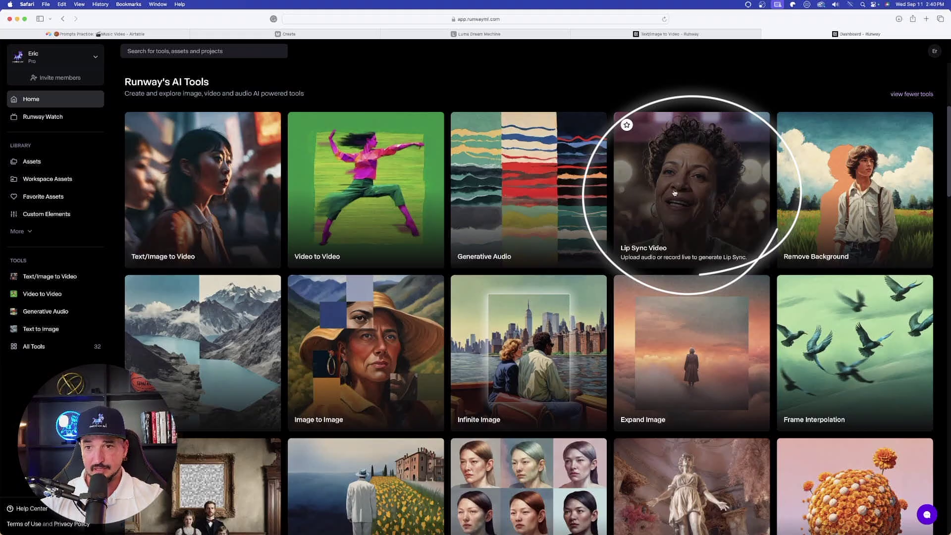
{"action": "scroll", "coordinate": [674, 193], "scroll_direction": "up", "scroll_amount": 3}
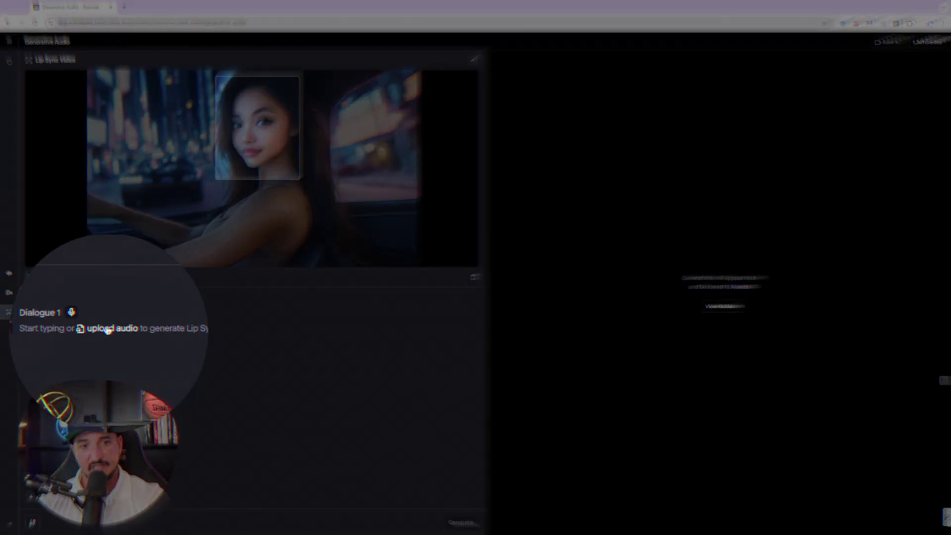
{"action": "left_click", "coordinate": [108, 332]}
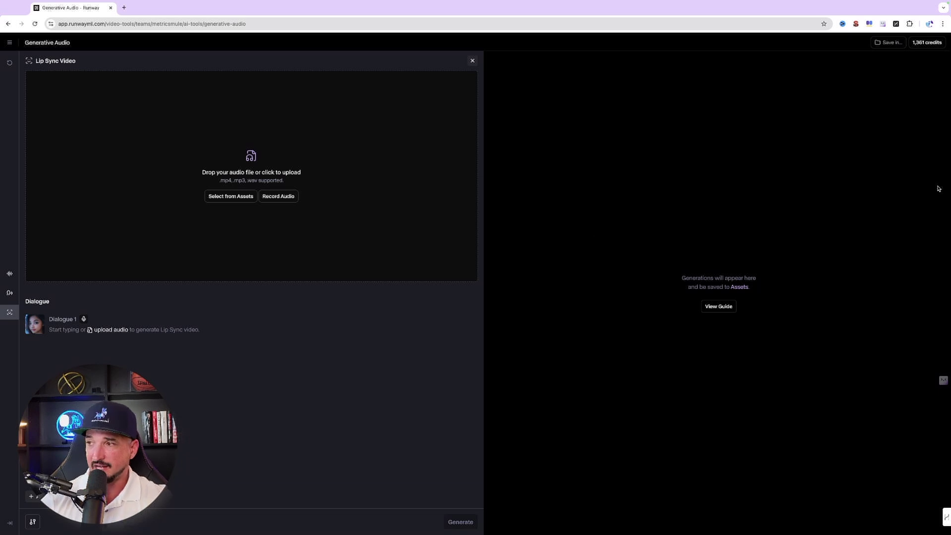
{"action": "left_click_drag", "start_coordinate": [944, 130], "coordinate": [225, 145]}
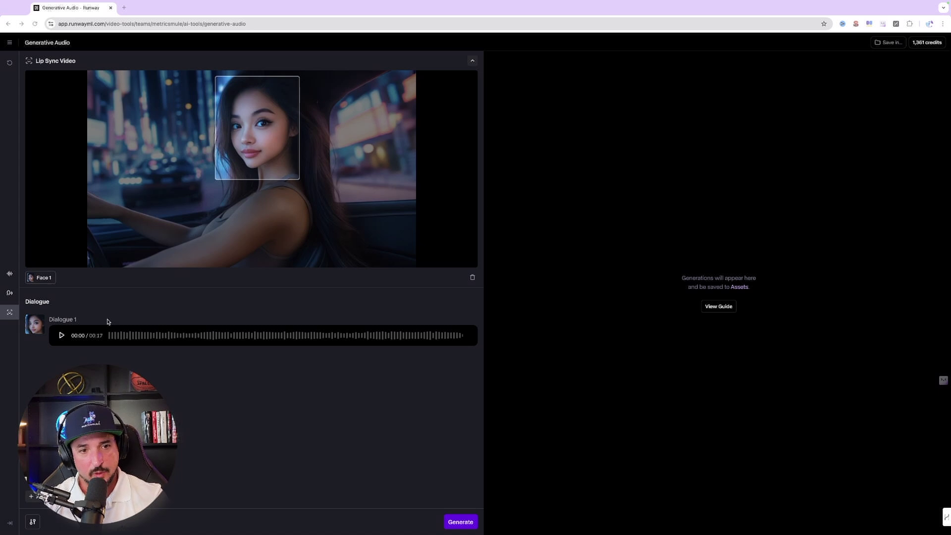
- Listen to the uploaded Dialogue 1 audio and generate the lip sync video of the woman in the car
{"action": "left_click", "coordinate": [62, 336]}
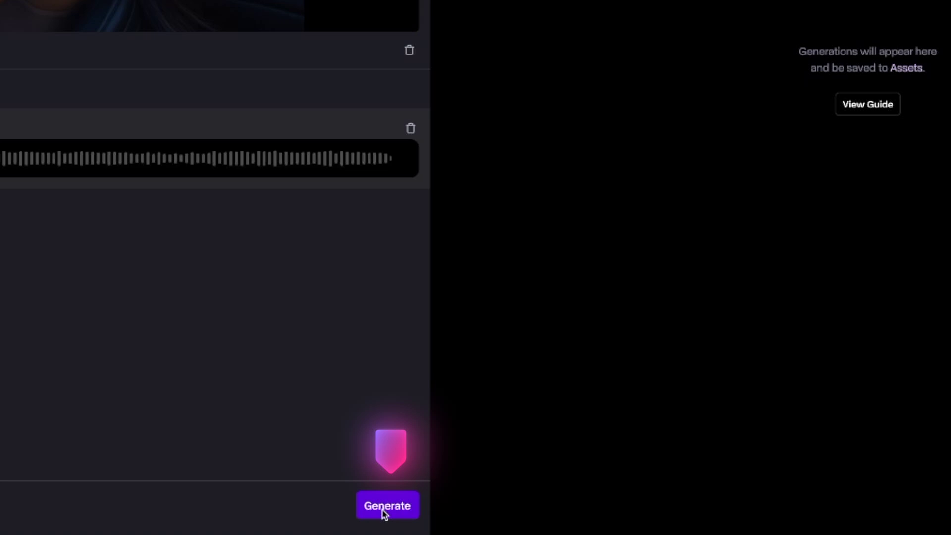
{"action": "left_click", "coordinate": [392, 508]}
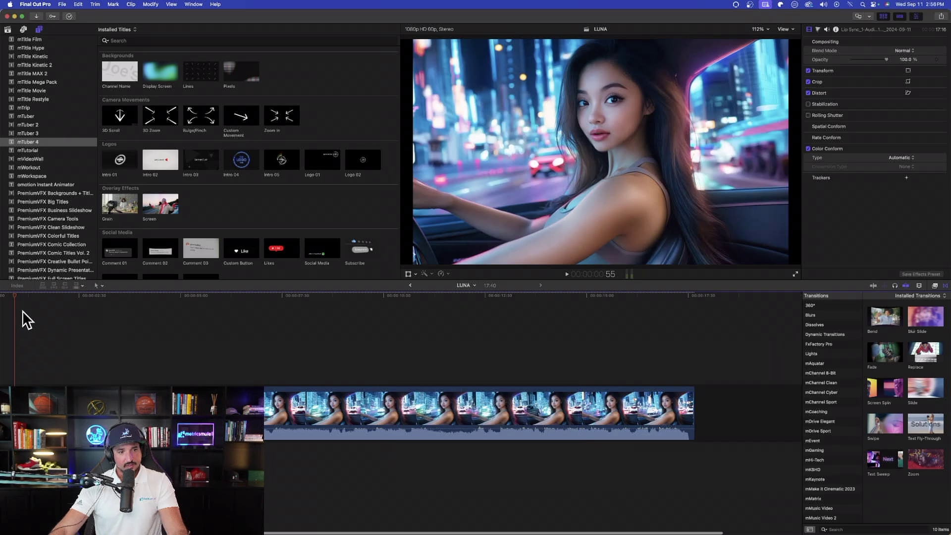
- In Final Cut Pro, play the opening seconds of the lip-synced driving clip in the LUNA project
{"action": "key", "text": "super+v"}
{"action": "key", "text": "space"}
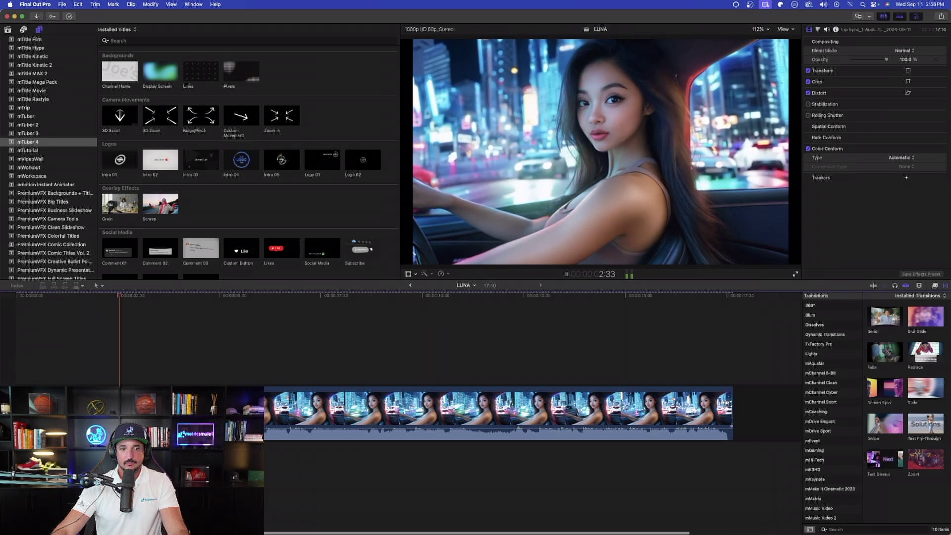
{"action": "key", "text": "space"}
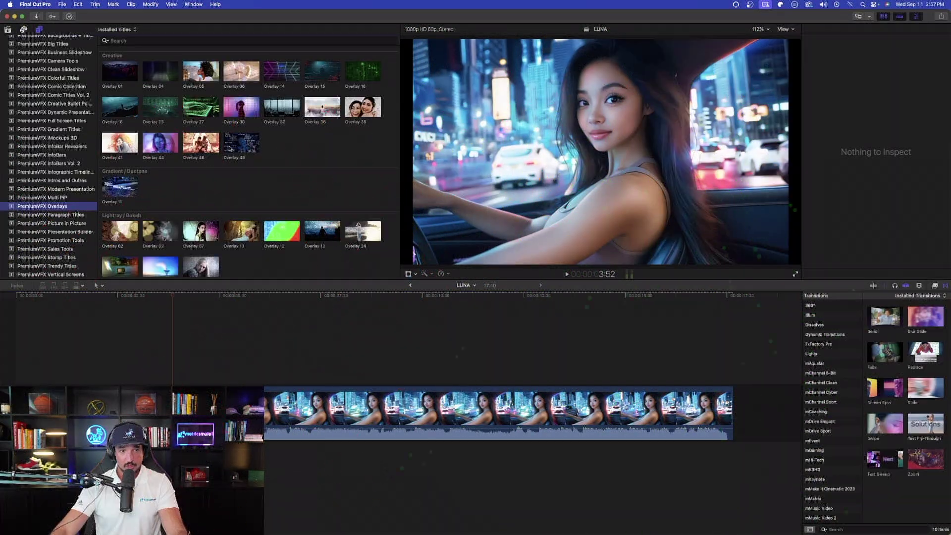
- Try the Overlay 32 title from PremiumVFX Overlays above the lip-synced clip and preview the rain effect
{"action": "left_click_drag", "start_coordinate": [272, 116], "coordinate": [250, 372]}
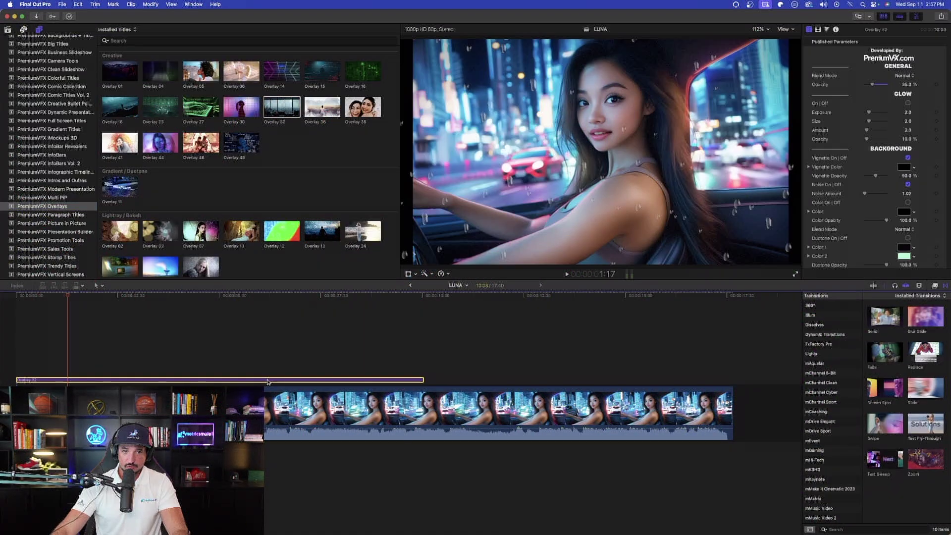
{"action": "key", "text": "space"}
{"action": "key", "text": "space"}
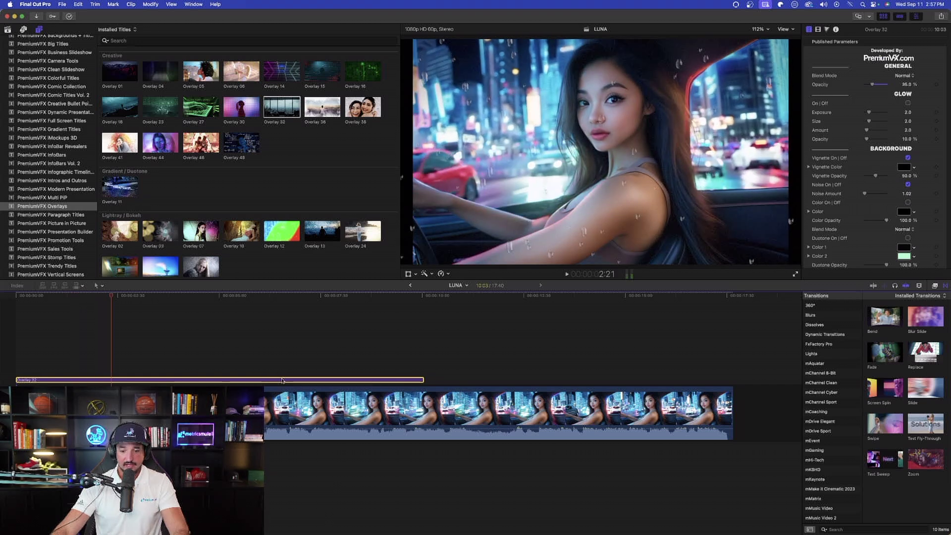
{"action": "key", "text": "super+shift+a"}
{"action": "left_click", "coordinate": [282, 380]}
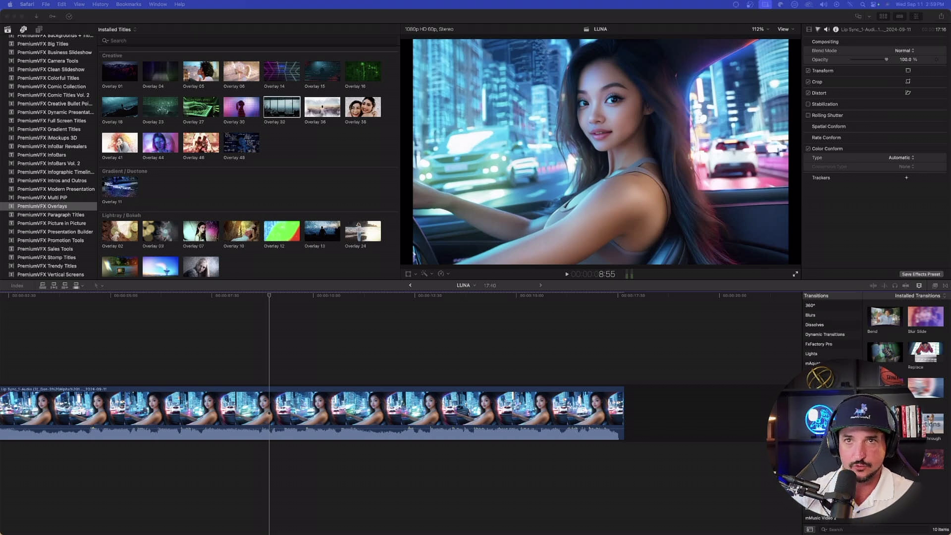
- Add the second lip-synced driving clip above the first and align its start with the beginning of the timeline
{"action": "left_click_drag", "start_coordinate": [792, 309], "coordinate": [56, 336]}
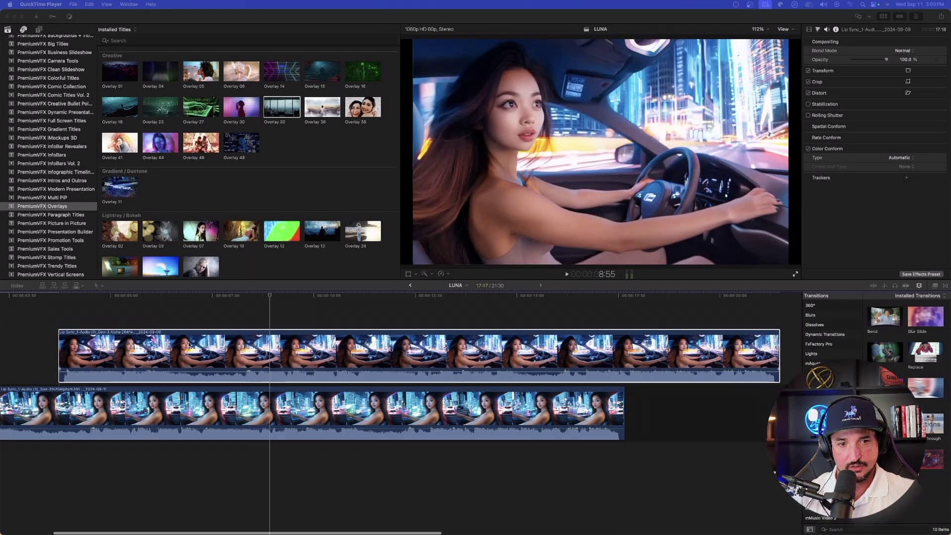
{"action": "left_click", "coordinate": [268, 354]}
{"action": "scroll", "coordinate": [297, 354], "scroll_direction": "left", "scroll_amount": 5}
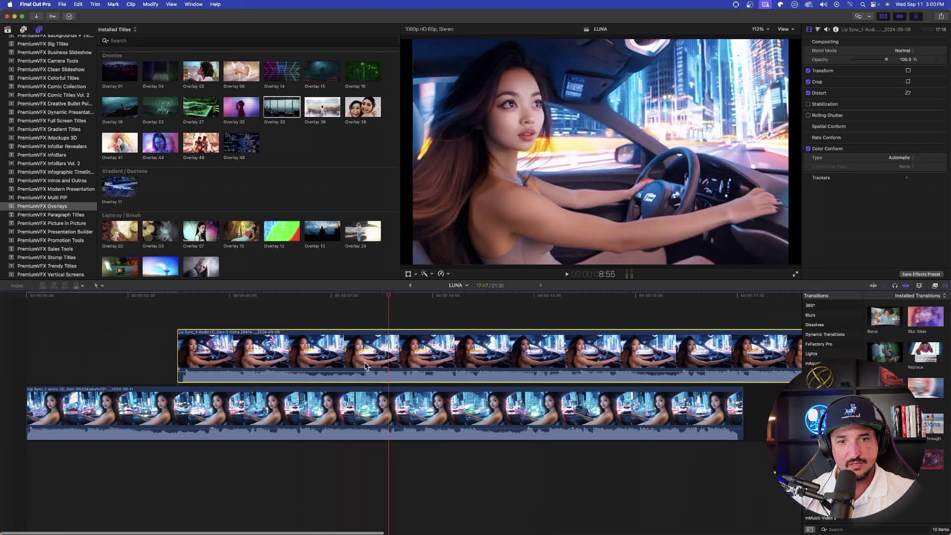
{"action": "left_click_drag", "start_coordinate": [347, 352], "coordinate": [196, 353]}
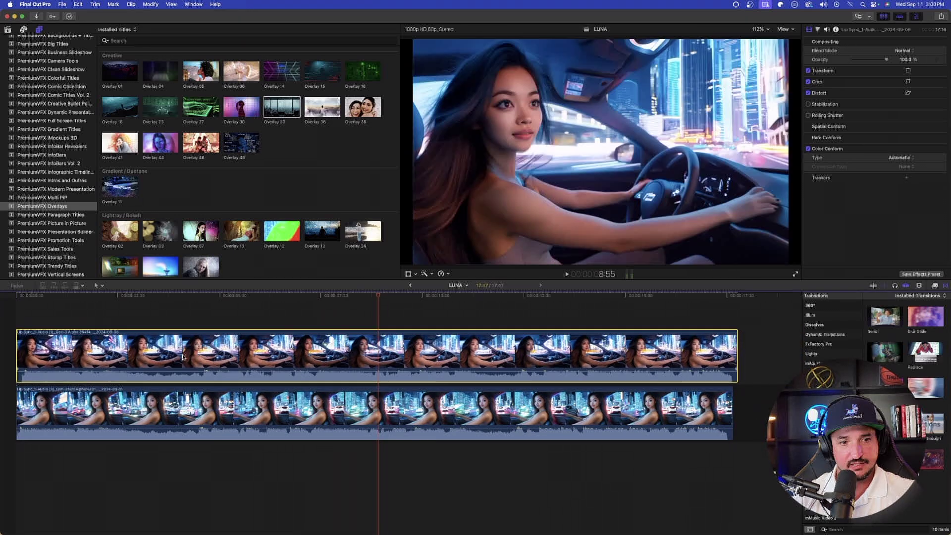
- Play both stacked clips from the beginning to check whether their audio is in sync
{"action": "key", "text": "Home"}
{"action": "key", "text": "space"}
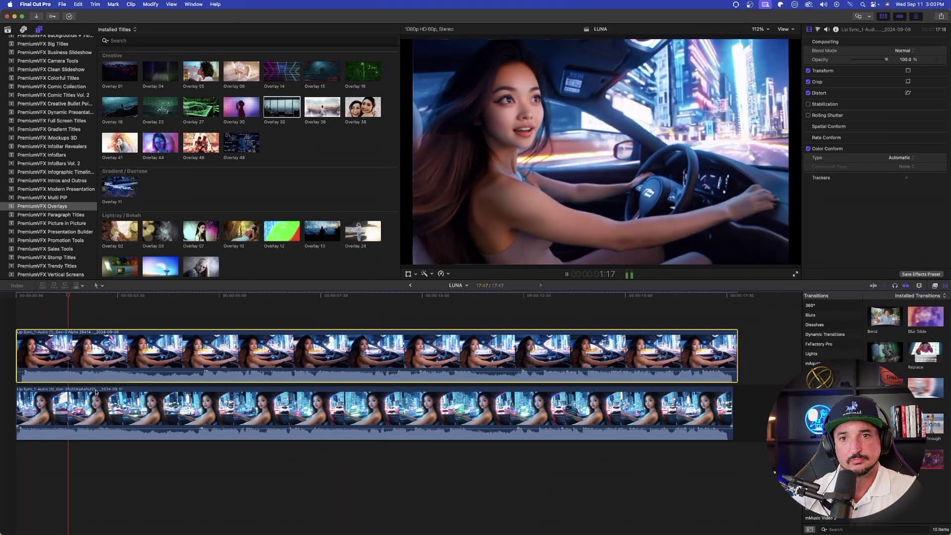
{"action": "key", "text": "space"}
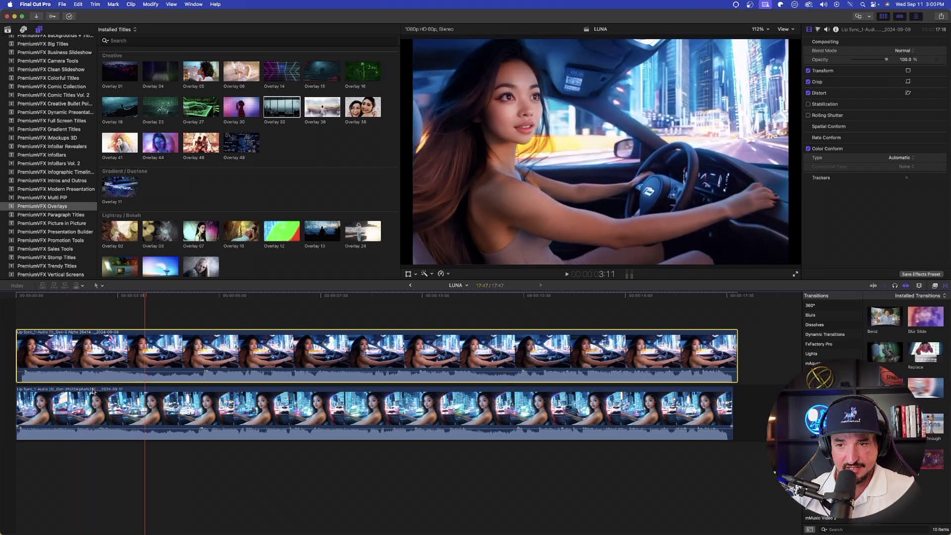
- Trim the openings of both stacked clips so their audio waveforms line up from the timeline's start, and play the result
{"action": "key", "text": "super+equal"}
{"action": "left_click", "coordinate": [28, 302]}
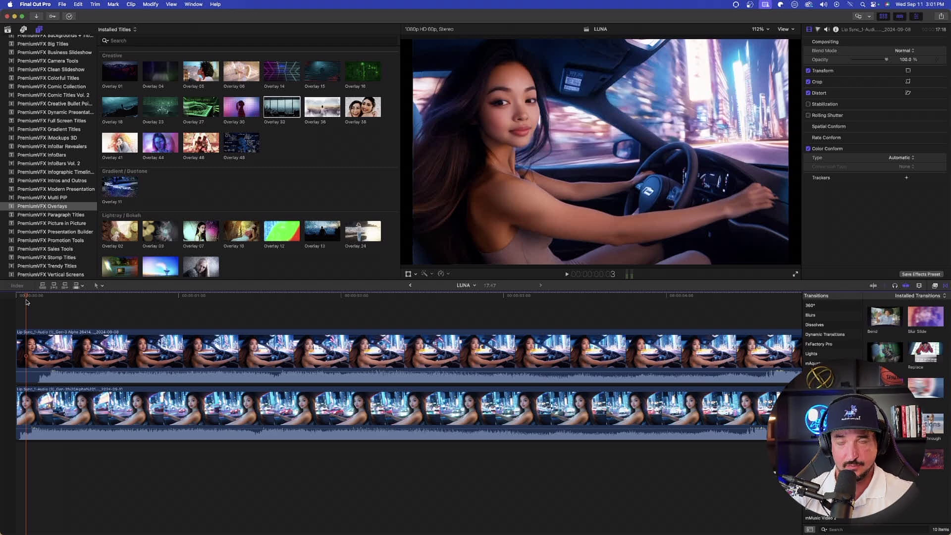
{"action": "key", "text": "super+equal"}
{"action": "key", "text": "super+equal"}
{"action": "key", "text": "super+equal"}
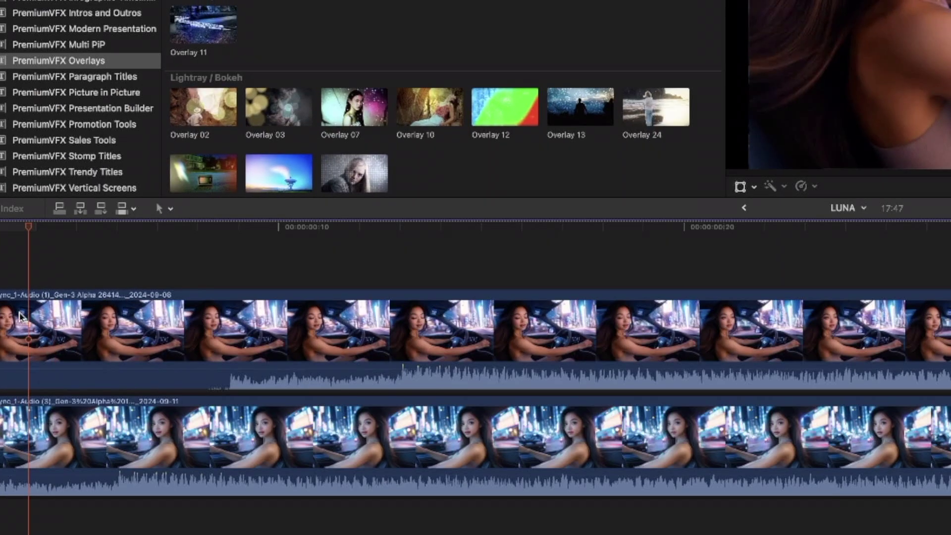
{"action": "left_click_drag", "start_coordinate": [16, 325], "coordinate": [333, 321]}
{"action": "left_click", "coordinate": [18, 421]}
{"action": "left_click_drag", "start_coordinate": [17, 421], "coordinate": [92, 421]}
{"action": "left_click_drag", "start_coordinate": [337, 370], "coordinate": [132, 340]}
{"action": "left_click_drag", "start_coordinate": [292, 338], "coordinate": [251, 337]}
{"action": "left_click", "coordinate": [92, 229]}
{"action": "key", "text": "space"}
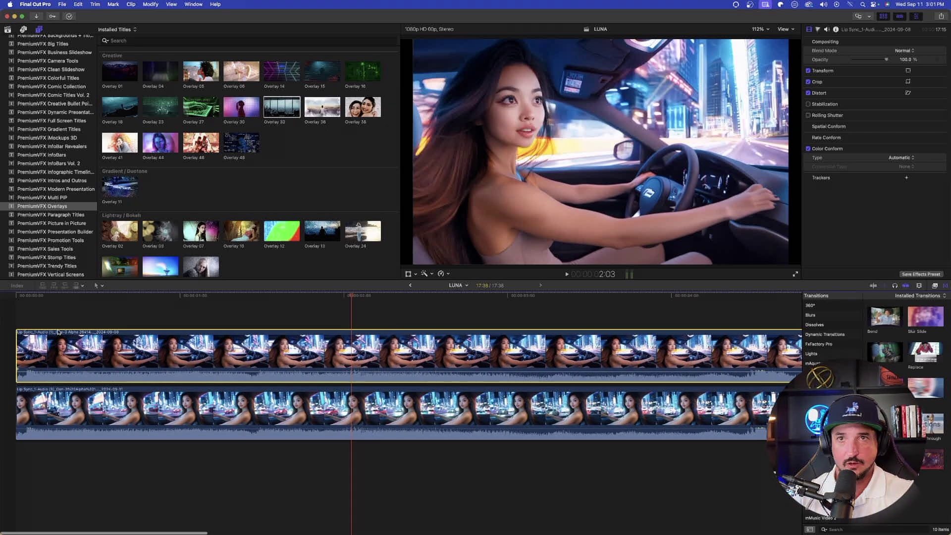
- Trim the start of the upper clip to just before the 1-second mark, keeping it in sync with the lower clip
{"action": "left_click", "coordinate": [21, 297]}
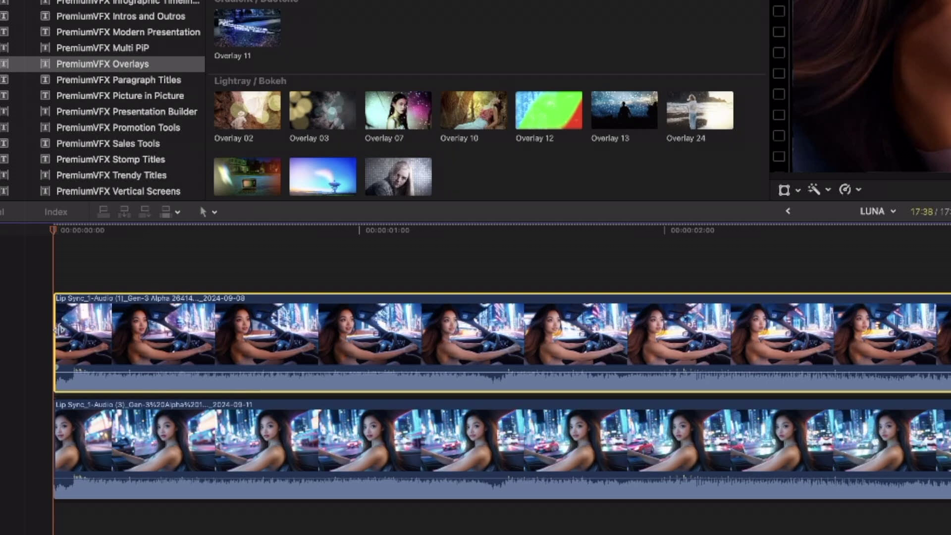
{"action": "left_click_drag", "start_coordinate": [59, 329], "coordinate": [327, 329]}
{"action": "left_click", "coordinate": [222, 438]}
{"action": "left_click", "coordinate": [530, 337]}
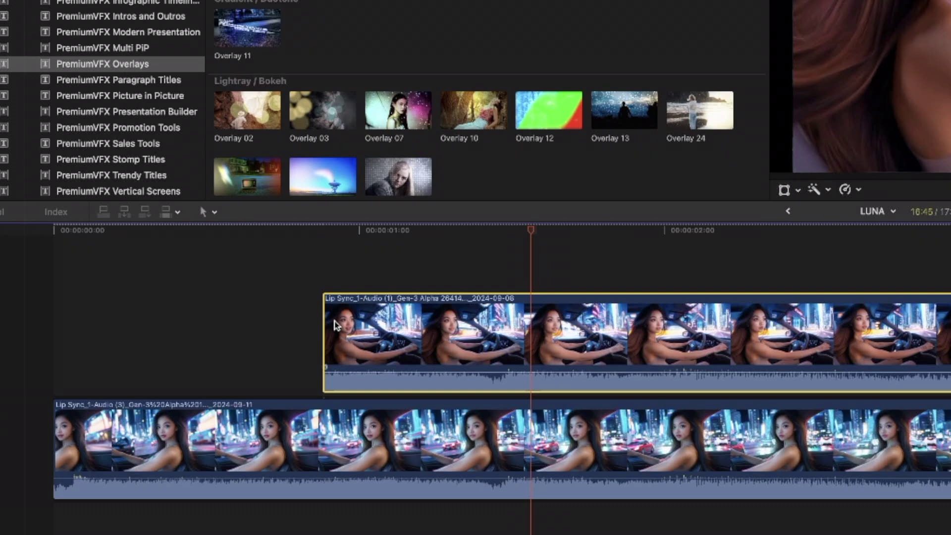
- Split the lower clip where the upper clip begins and disable the part lying underneath it
{"action": "left_click", "coordinate": [55, 230]}
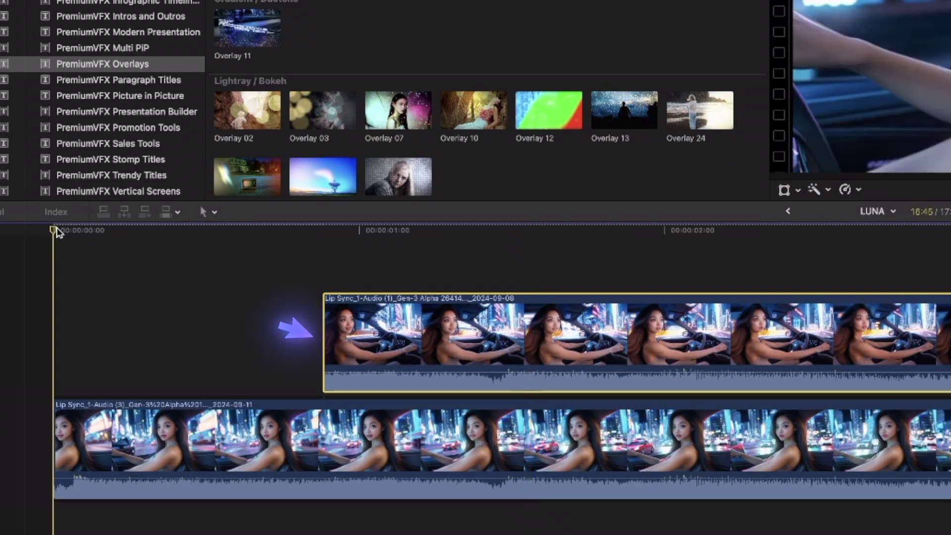
{"action": "key", "text": "super+b"}
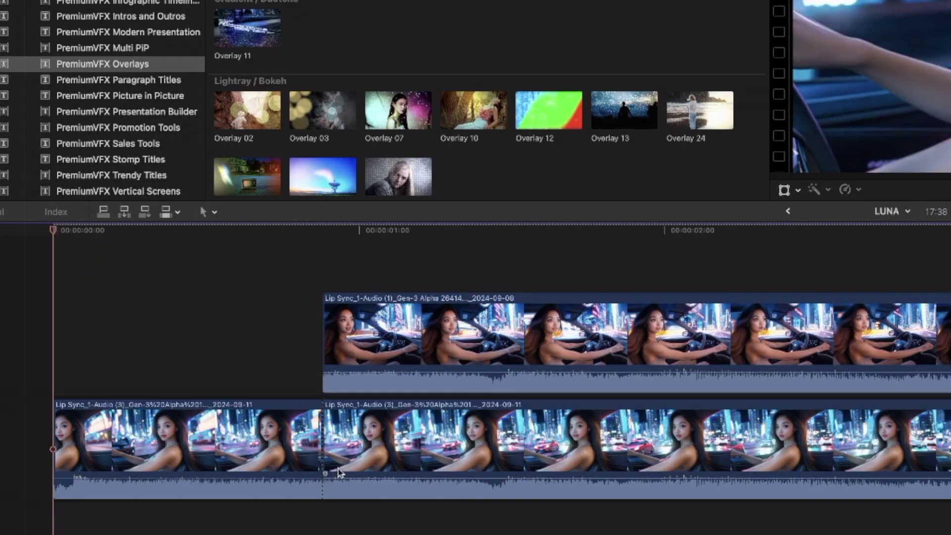
{"action": "left_click", "coordinate": [367, 453]}
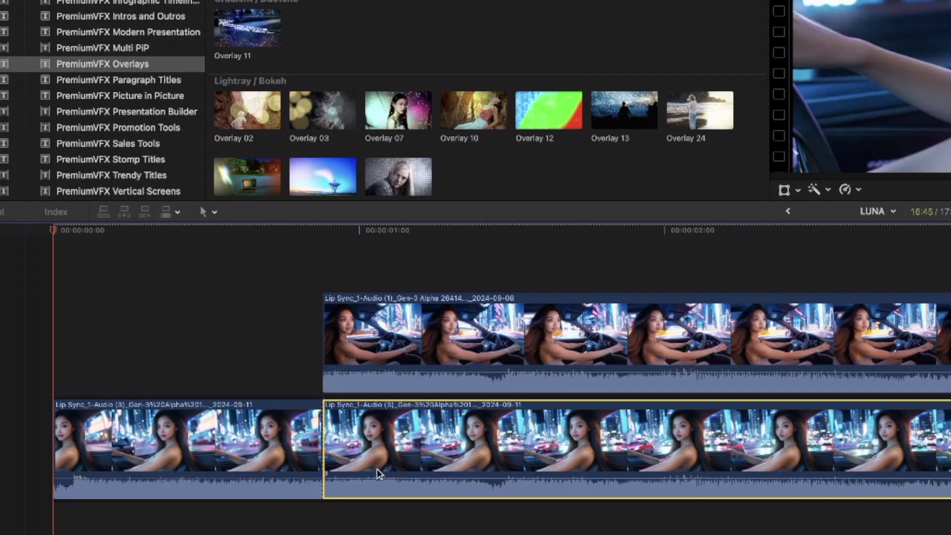
{"action": "key", "text": "v"}
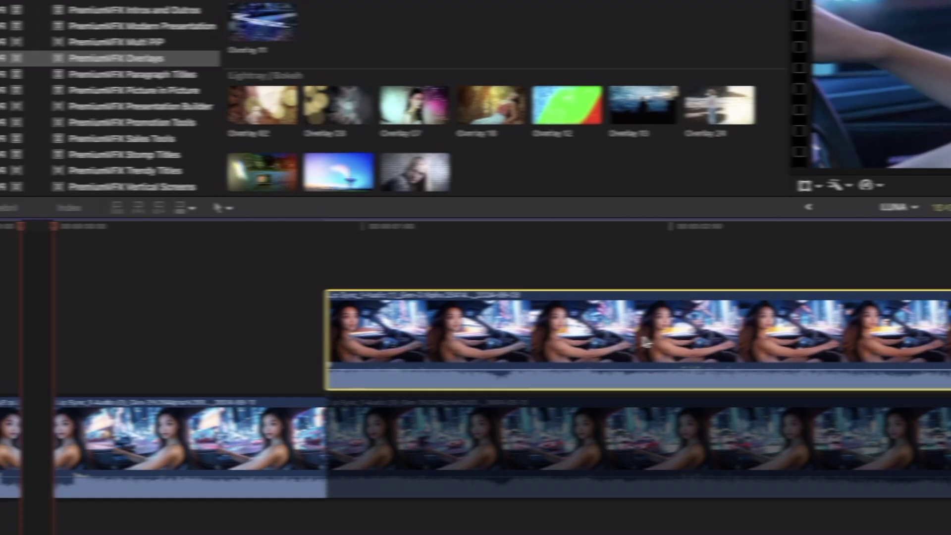
- Split the upper clip just before the 3-second mark and again just after the 4-second mark
{"action": "left_click", "coordinate": [860, 349]}
{"action": "key", "text": "b"}
{"action": "left_click", "coordinate": [483, 351]}
{"action": "key", "text": "a"}
{"action": "left_click", "coordinate": [546, 338]}
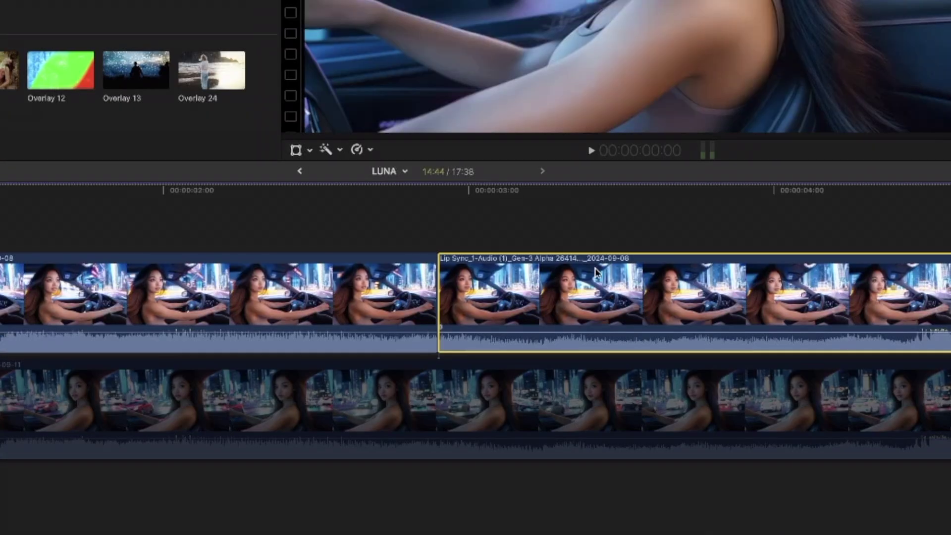
{"action": "key", "text": "b"}
{"action": "left_click", "coordinate": [812, 297]}
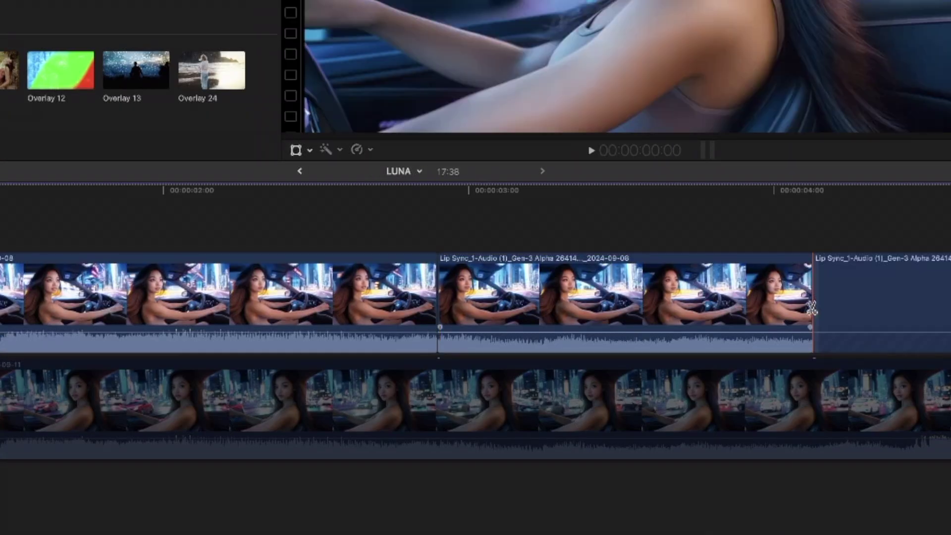
- Split the lower clip at the same two cuts, enabling only its middle piece while disabling the upper clip's middle piece
{"action": "scroll", "coordinate": [813, 297], "scroll_direction": "right", "scroll_amount": 3}
{"action": "scroll", "coordinate": [813, 297], "scroll_direction": "right", "scroll_amount": 5}
{"action": "key", "text": "a"}
{"action": "left_click", "coordinate": [631, 303]}
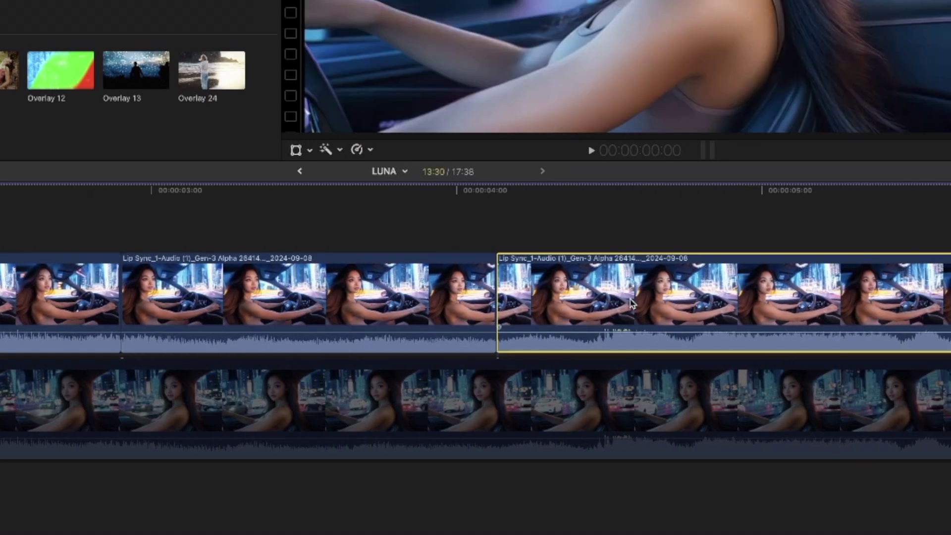
{"action": "key", "text": "v"}
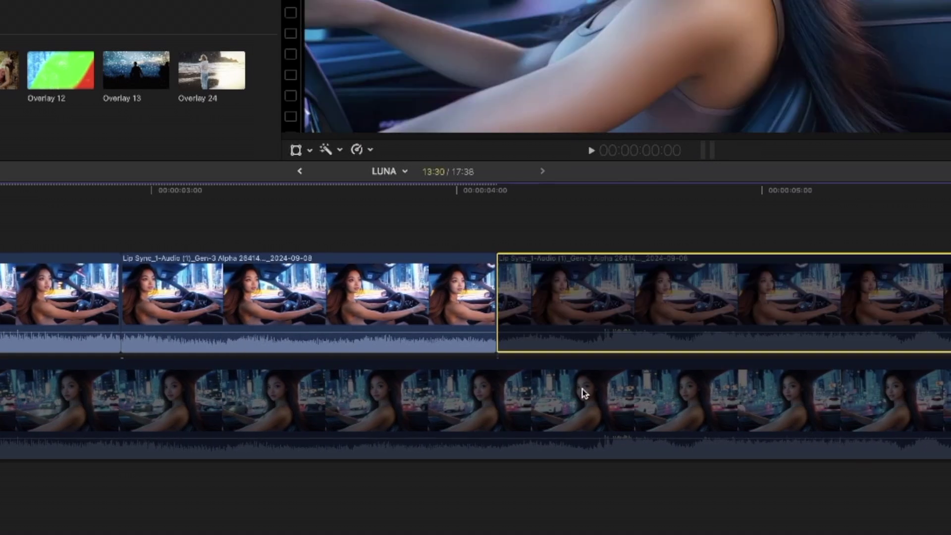
{"action": "left_click", "coordinate": [512, 366]}
{"action": "scroll", "coordinate": [447, 295], "scroll_direction": "left", "scroll_amount": 5}
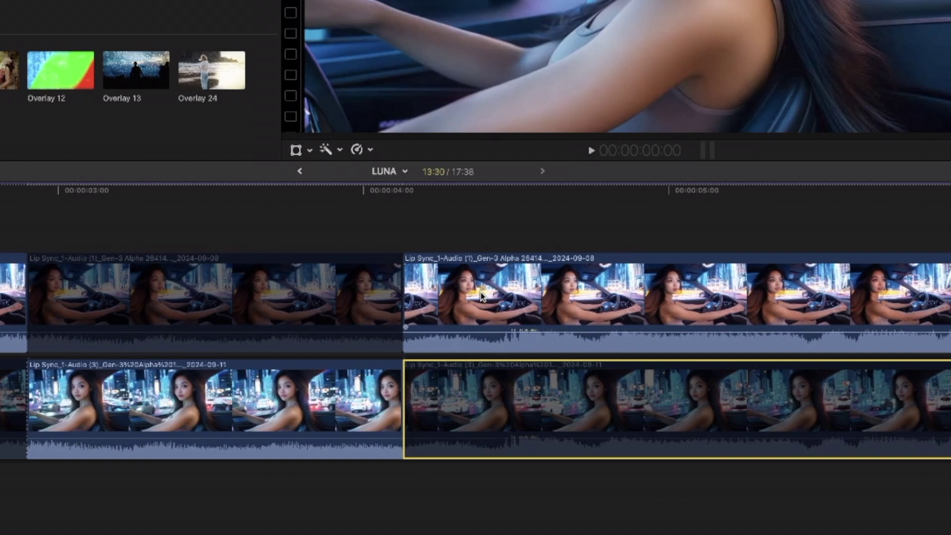
{"action": "scroll", "coordinate": [209, 291], "scroll_direction": "right", "scroll_amount": 1}
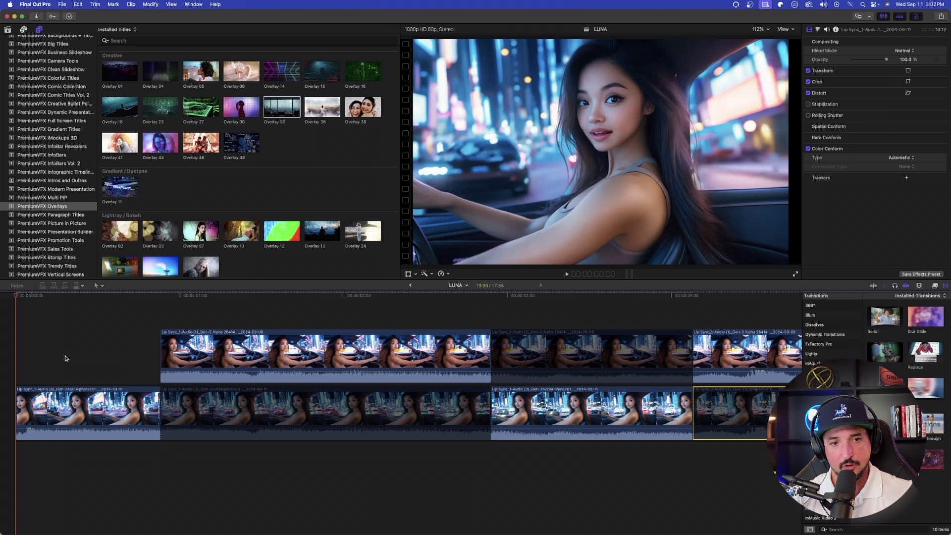
- Play the alternating edit from the beginning to check the switches between the two camera angles
{"action": "key", "text": "space"}
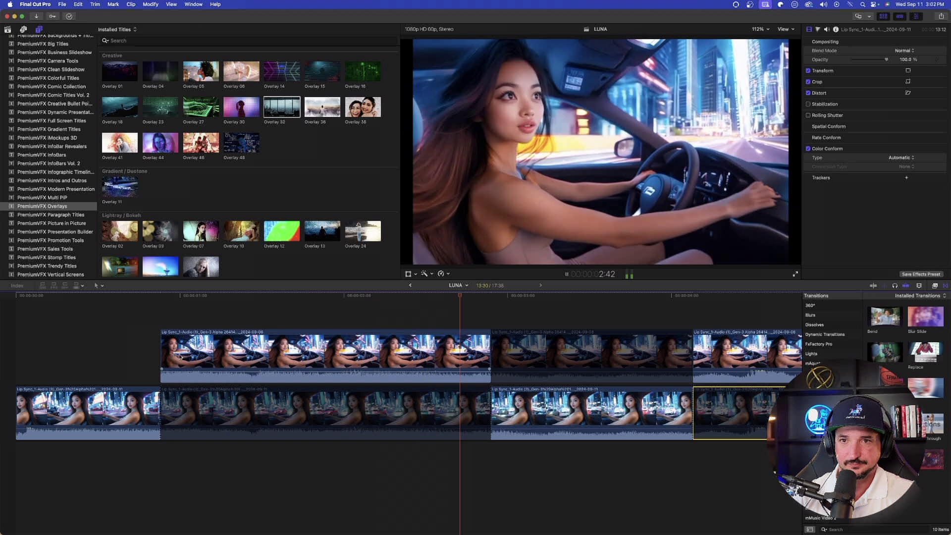
{"action": "scroll", "coordinate": [188, 362], "scroll_direction": "right", "scroll_amount": 5}
{"action": "scroll", "coordinate": [189, 361], "scroll_direction": "right", "scroll_amount": 10}
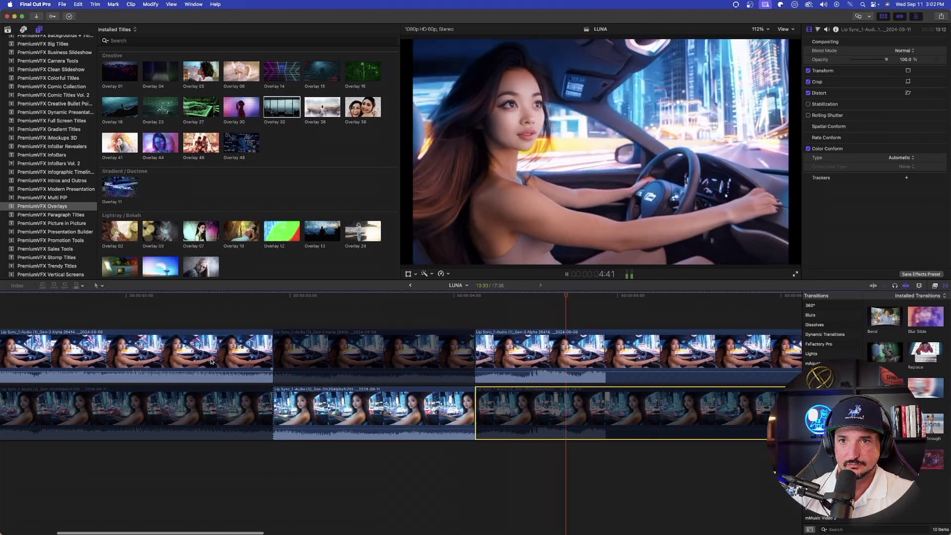
{"action": "scroll", "coordinate": [240, 361], "scroll_direction": "right", "scroll_amount": 15}
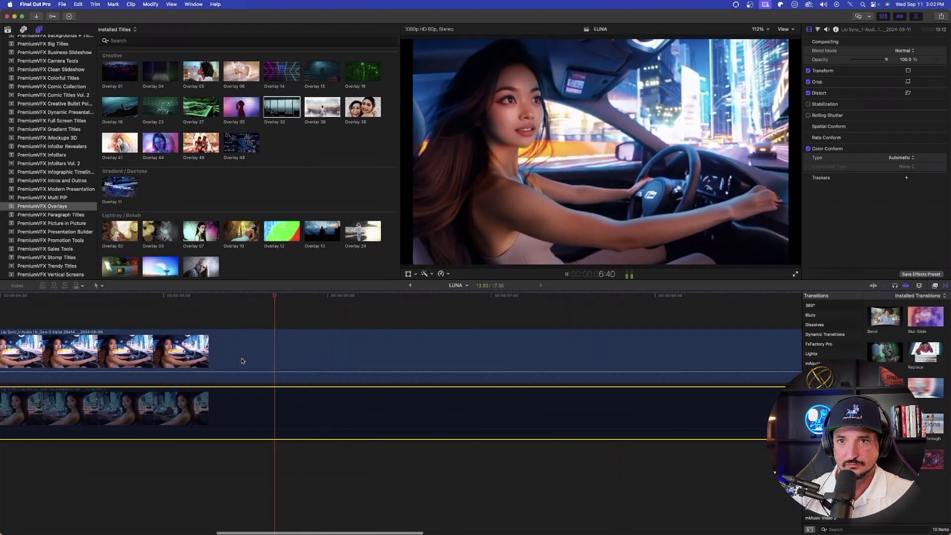